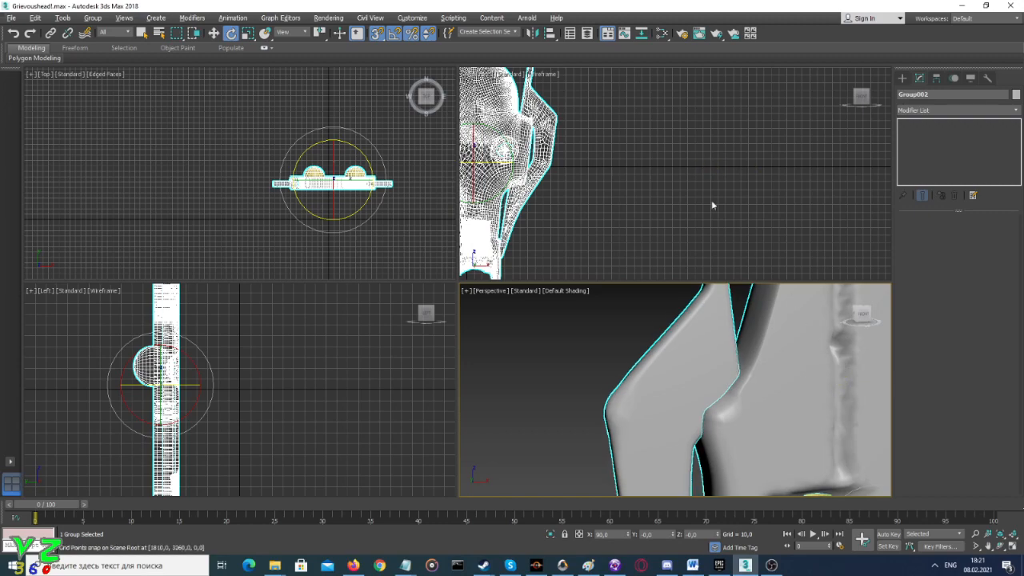
# Examine the whole head model in the Front and Perspective viewports, keeping the head group selected
pyautogui.scroll(3, 710, 197)
pyautogui.moveTo(698, 190); pyautogui.dragTo(810, 227, button='middle')
pyautogui.scroll(2, 745, 208)
pyautogui.scroll(-3, 827, 232)
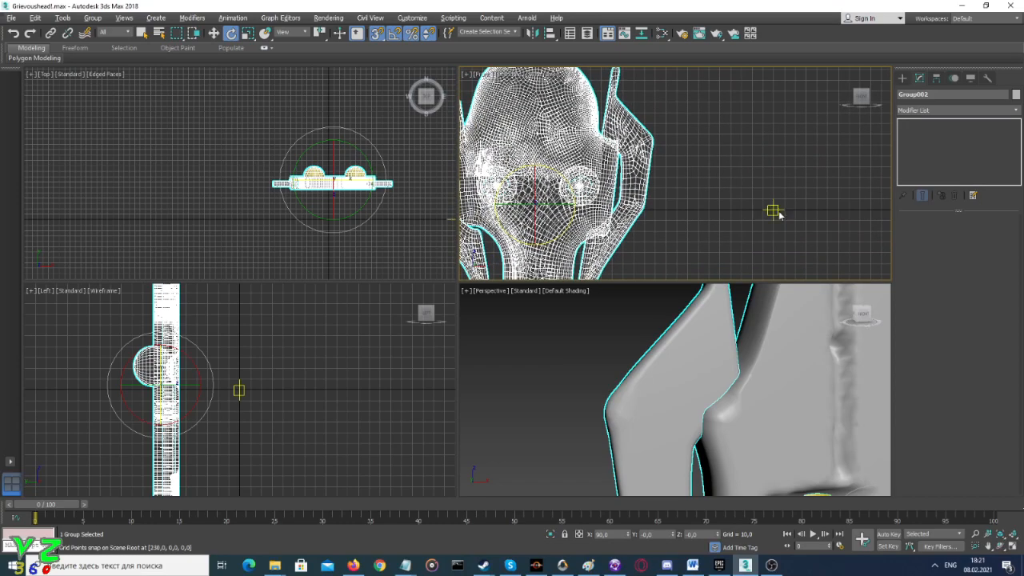
pyautogui.moveTo(779, 212); pyautogui.dragTo(811, 197, button='middle')
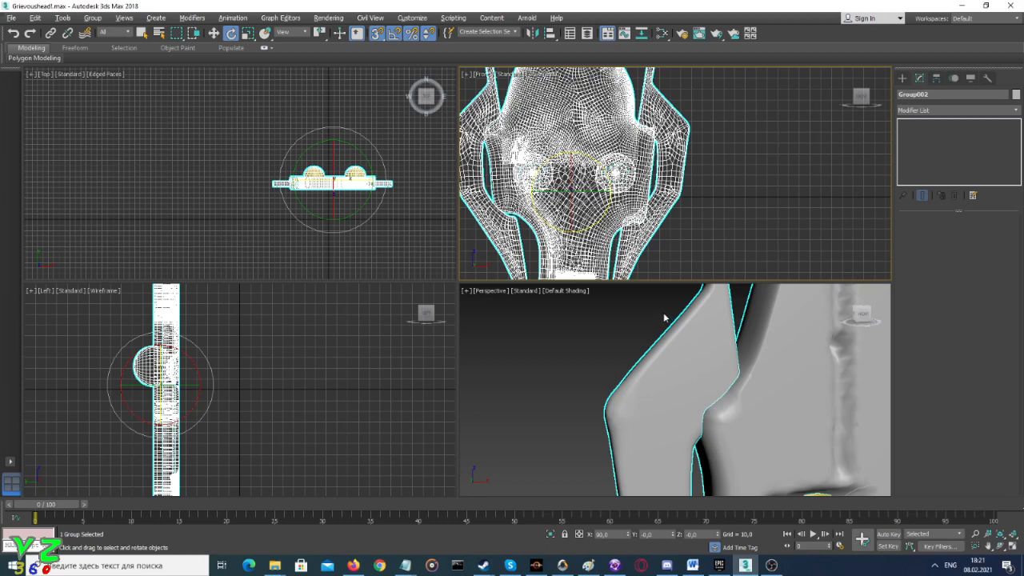
pyautogui.click(644, 317)
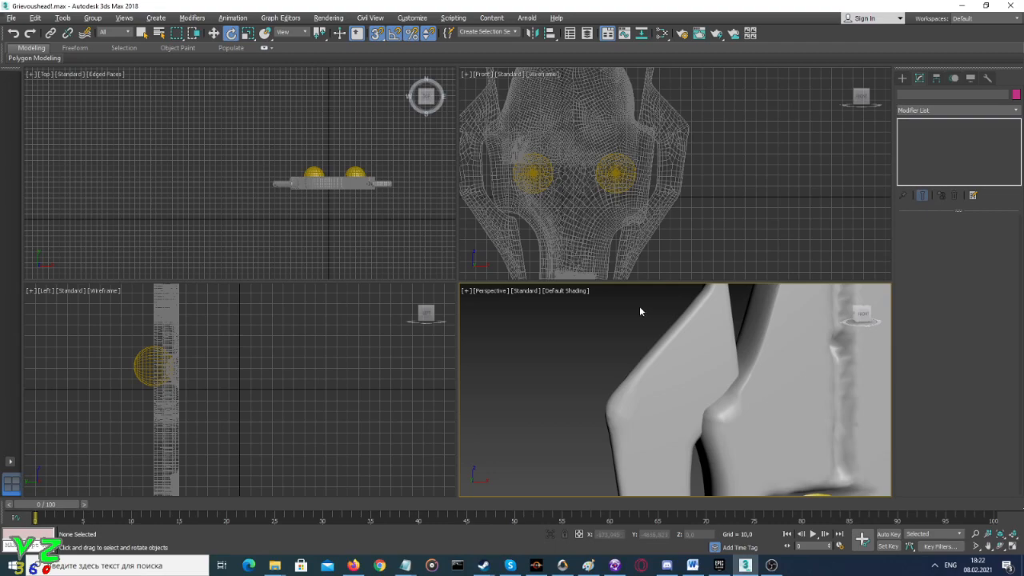
pyautogui.keyDown('alt'); pyautogui.moveTo(640, 312); pyautogui.dragTo(645, 318, button='middle'); pyautogui.keyUp('alt')
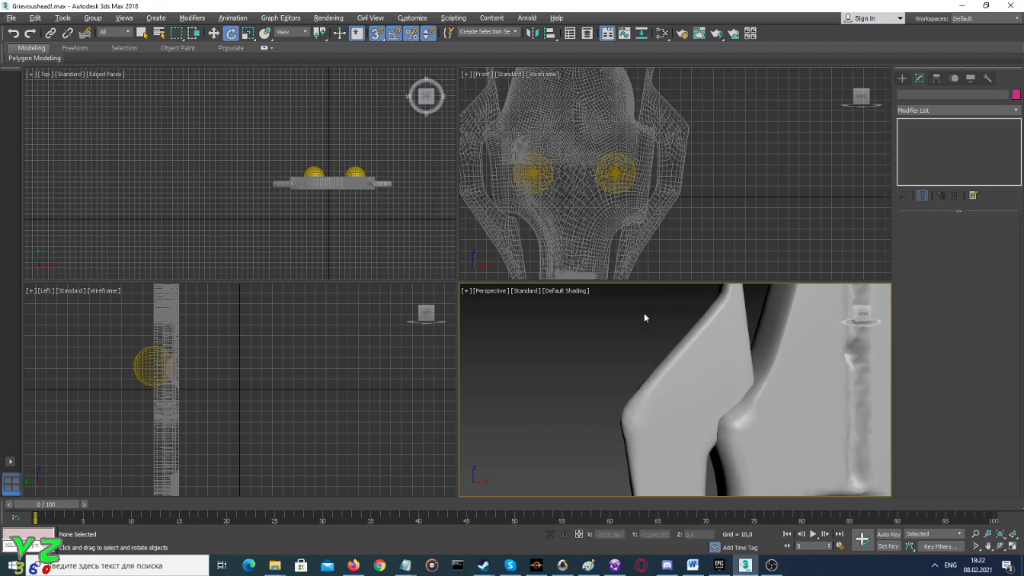
pyautogui.scroll(-5, 644, 312)
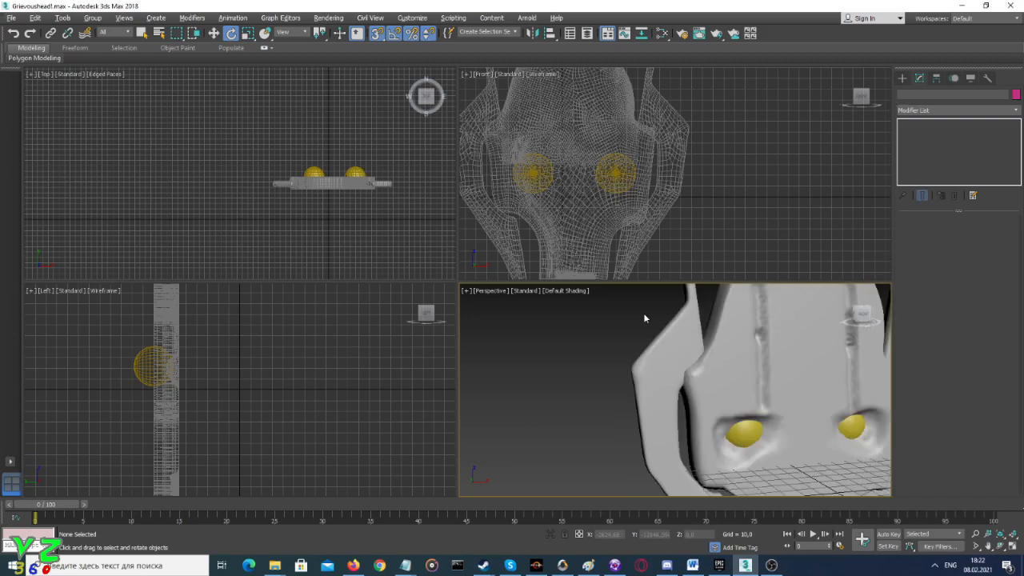
pyautogui.click(722, 330)
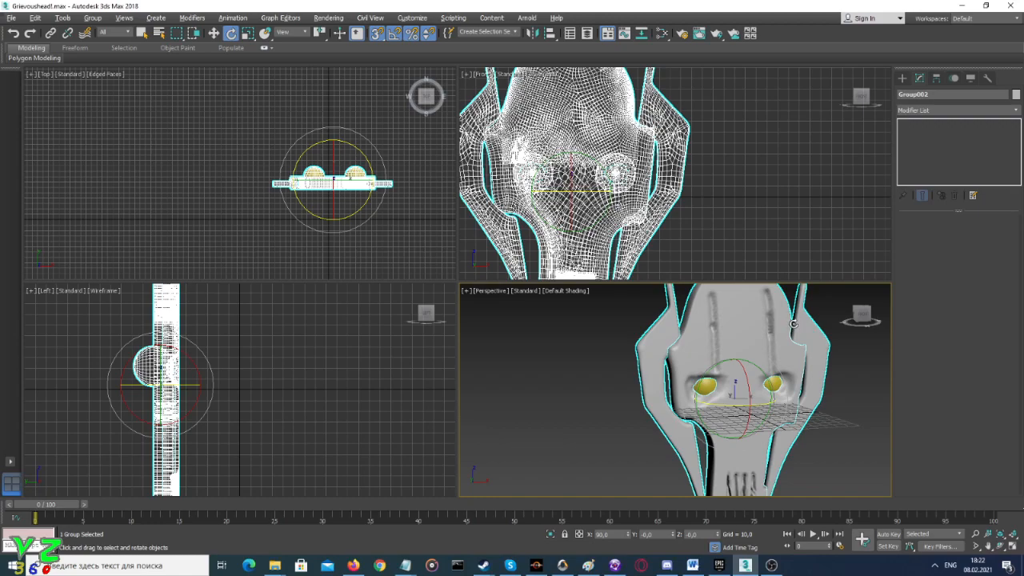
pyautogui.moveTo(625, 323); pyautogui.dragTo(596, 336, button='middle')
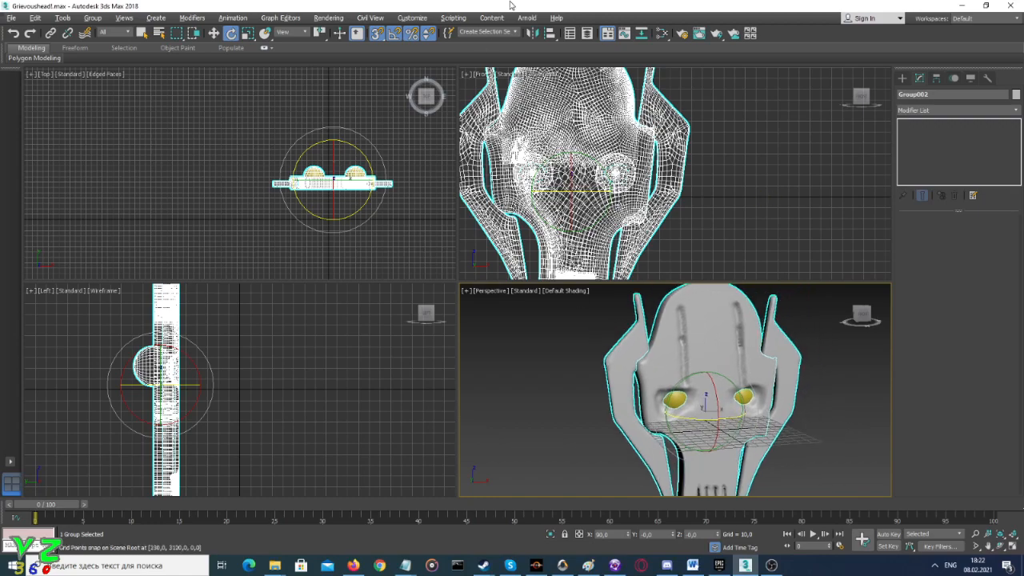
pyautogui.click(328, 17)
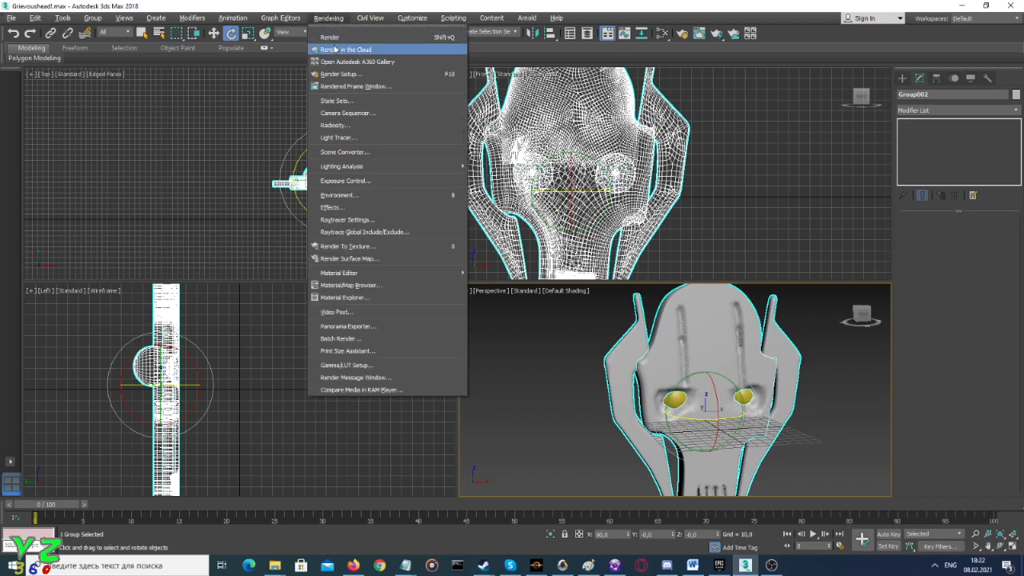
pyautogui.moveTo(369, 18)
pyautogui.click(450, 4)
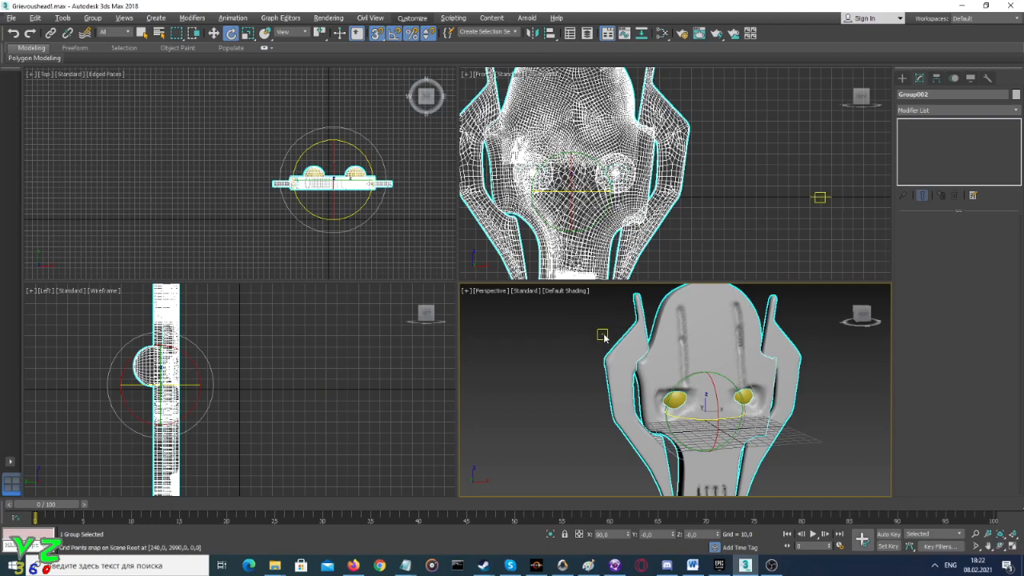
pyautogui.moveTo(581, 349); pyautogui.dragTo(589, 353, button='middle')
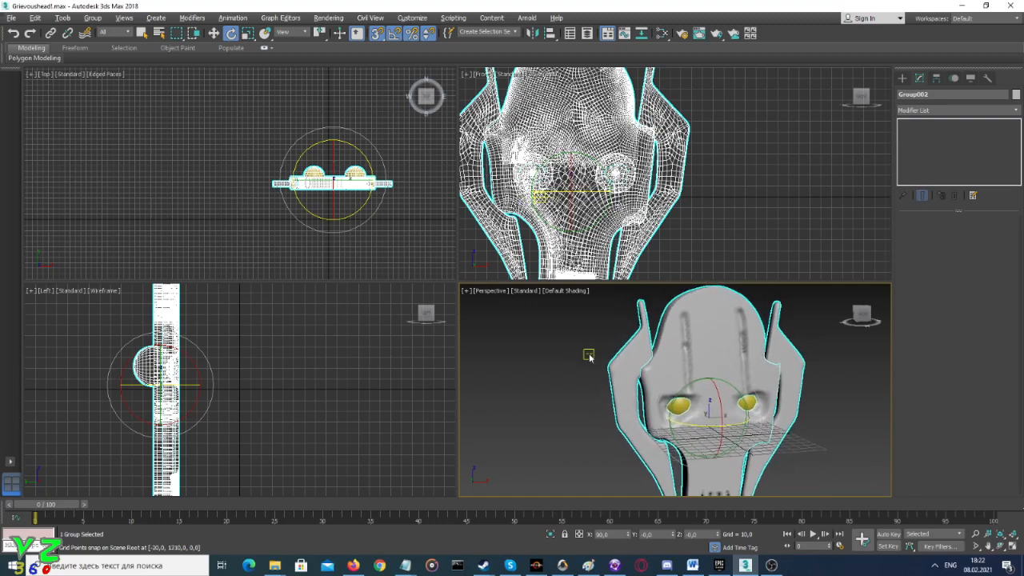
pyautogui.moveTo(585, 358); pyautogui.dragTo(582, 357, button='middle')
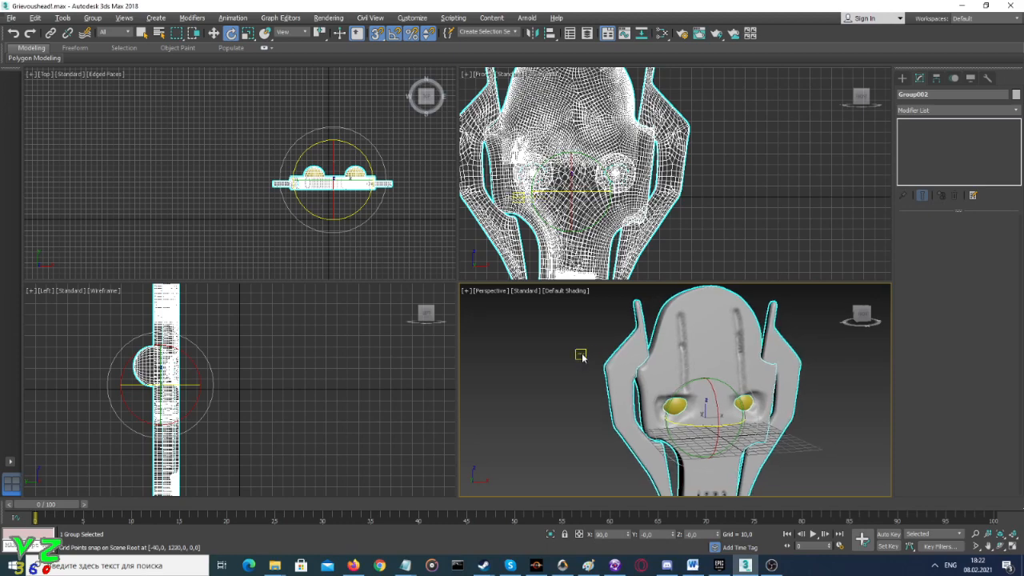
pyautogui.moveTo(428, 504); pyautogui.dragTo(26, 462)
pyautogui.press('e')
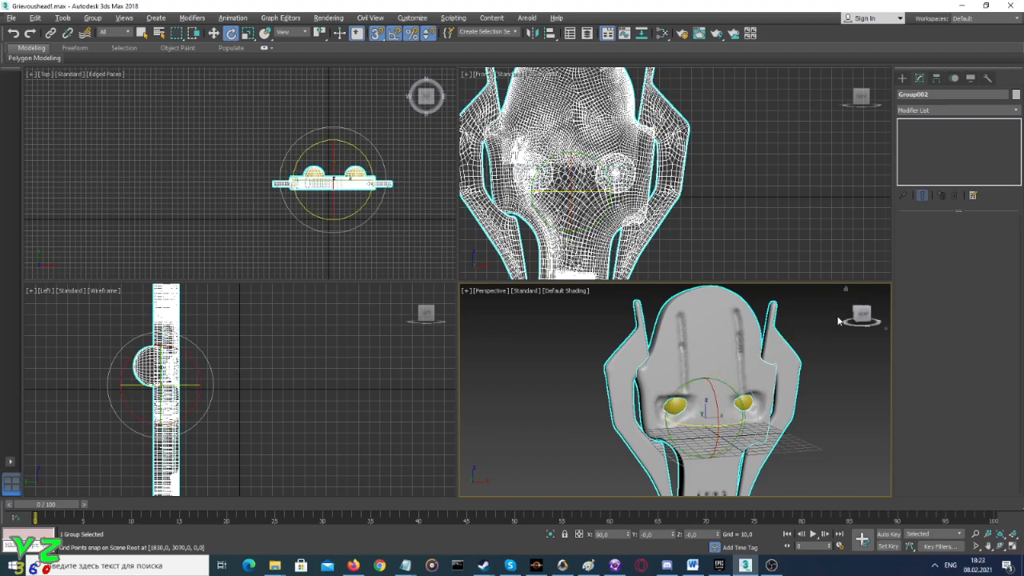
pyautogui.moveTo(634, 349); pyautogui.dragTo(621, 365, button='middle')
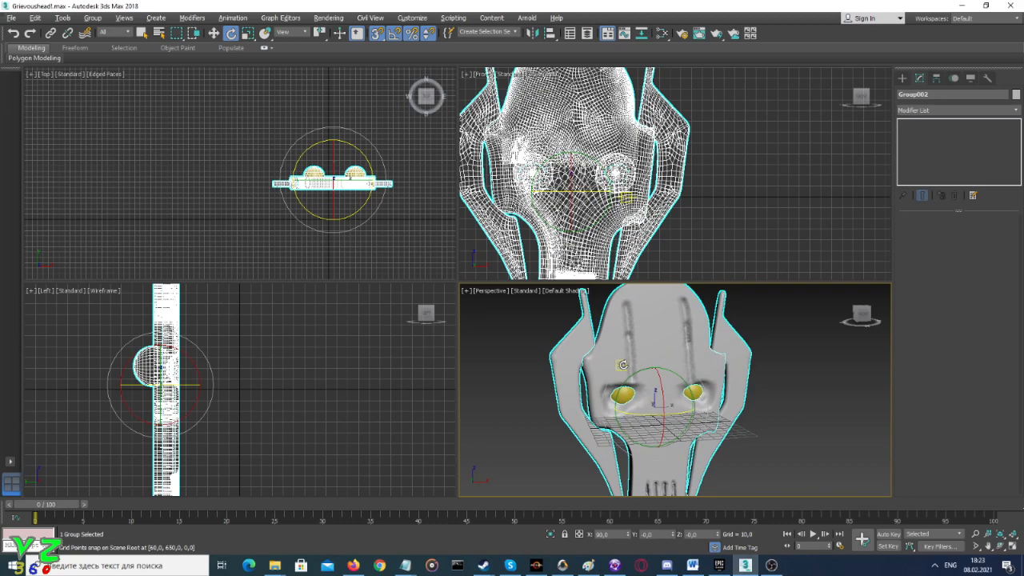
pyautogui.moveTo(623, 365)
pyautogui.keyDown('alt'); pyautogui.mouseDown(button='middle')
pyautogui.moveTo(605, 423)
pyautogui.moveTo(623, 398)
pyautogui.mouseUp(button='middle'); pyautogui.keyUp('alt')
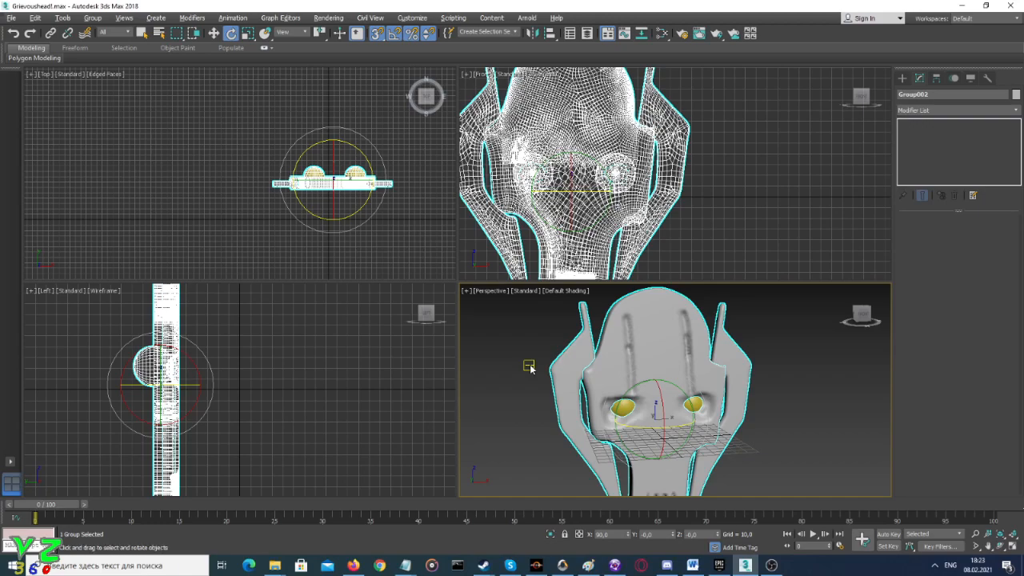
# Maximize the Perspective viewport and frame the whole selected head group in it at a slight angle
pyautogui.hotkey('alt', 'w')
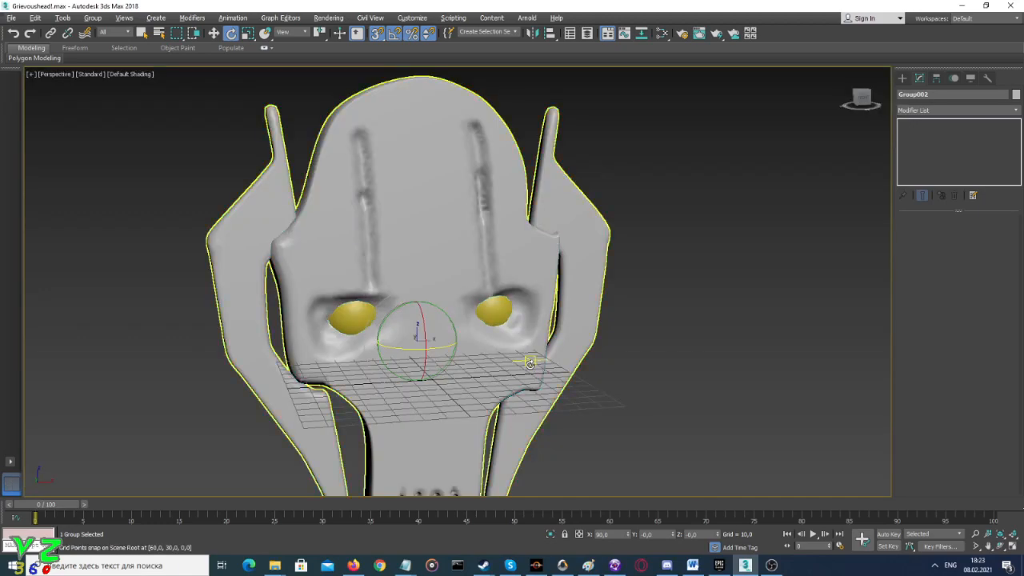
pyautogui.moveTo(528, 364); pyautogui.dragTo(646, 348, button='middle')
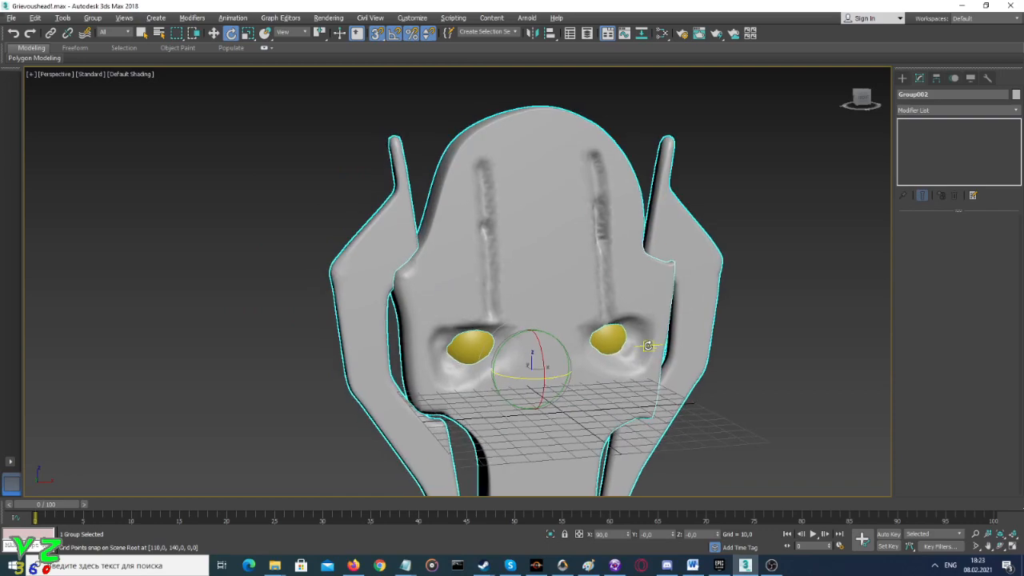
pyautogui.scroll(-1, 641, 345)
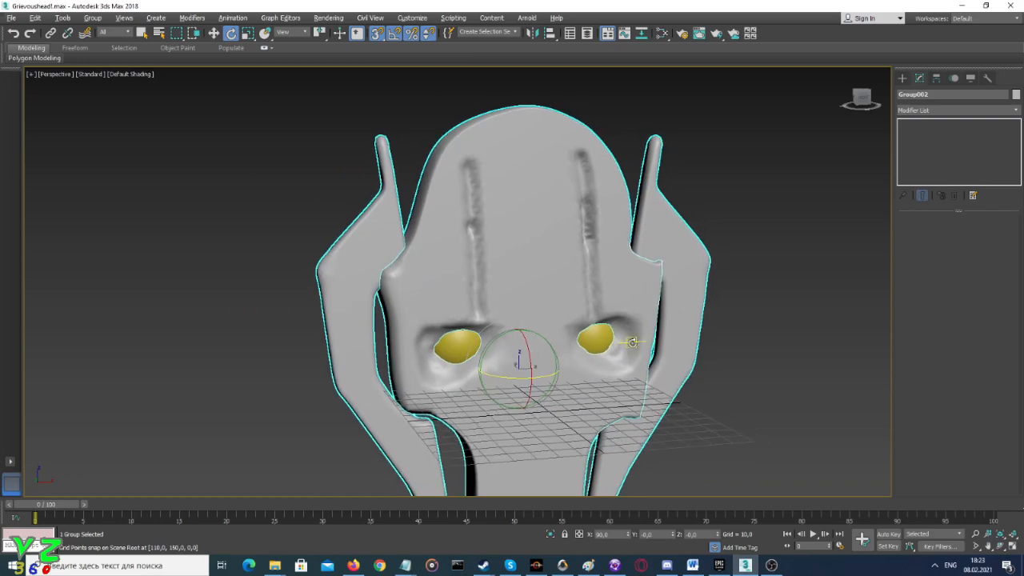
pyautogui.moveTo(638, 342); pyautogui.dragTo(622, 330, button='middle')
pyautogui.scroll(-3, 624, 324)
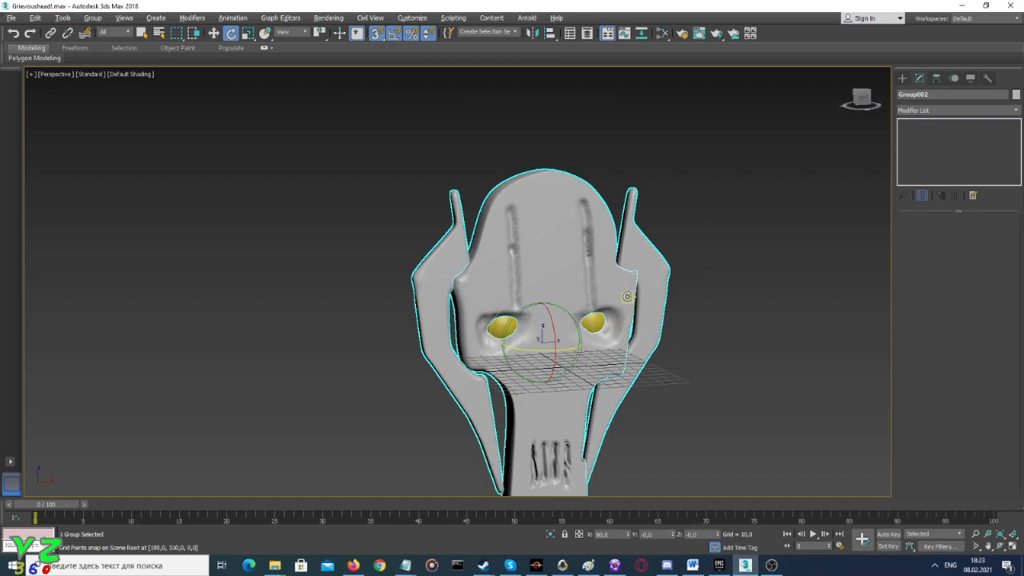
pyautogui.moveTo(584, 239)
pyautogui.keyDown('alt'); pyautogui.mouseDown(button='middle')
pyautogui.moveTo(585, 264)
pyautogui.moveTo(590, 253)
pyautogui.mouseUp(button='middle'); pyautogui.keyUp('alt')
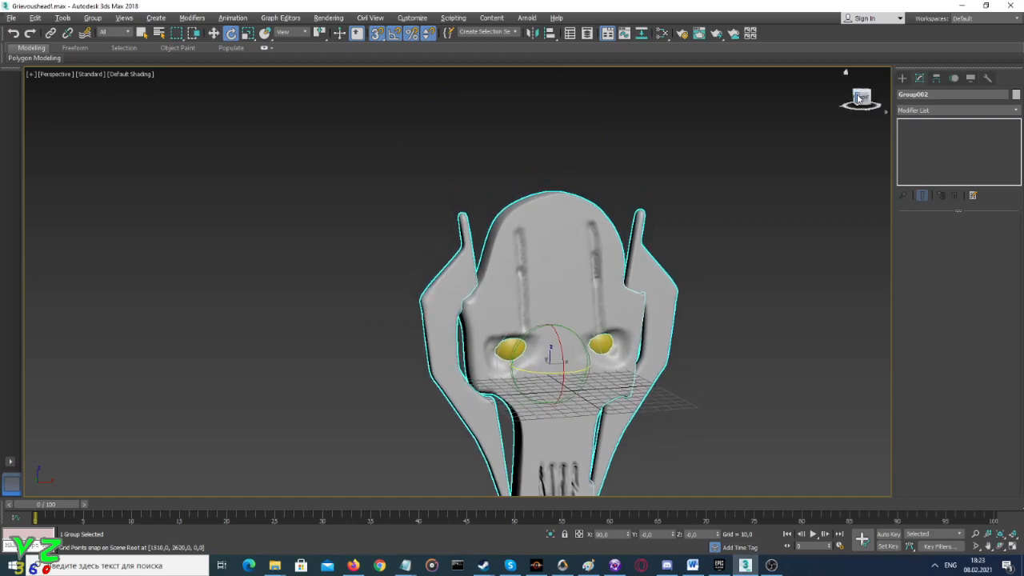
pyautogui.click(861, 98)
pyautogui.keyDown('alt'); pyautogui.moveTo(555, 318); pyautogui.dragTo(568, 332, button='middle'); pyautogui.keyUp('alt')
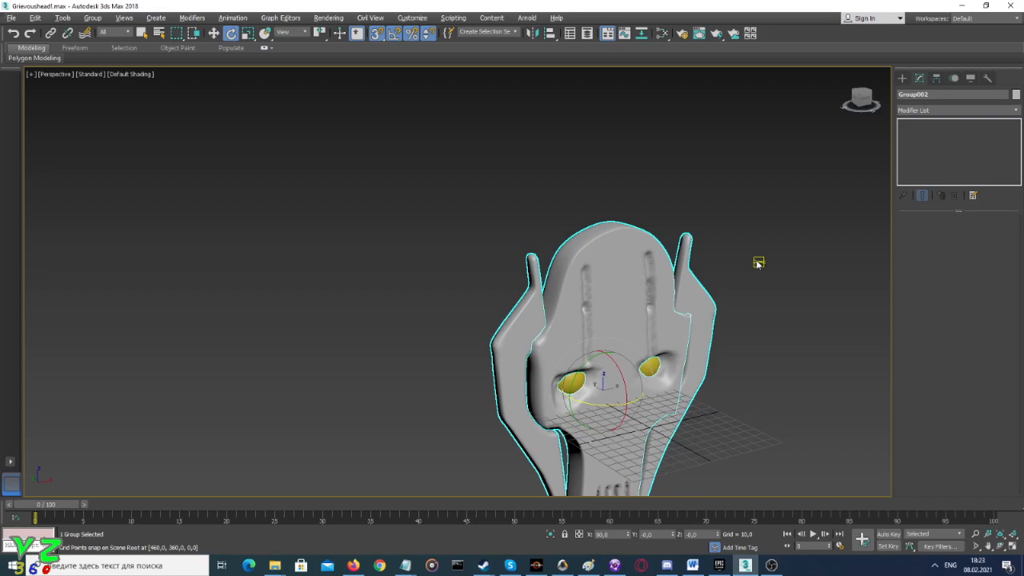
pyautogui.click(604, 158)
pyautogui.click(604, 246)
pyautogui.press('z')
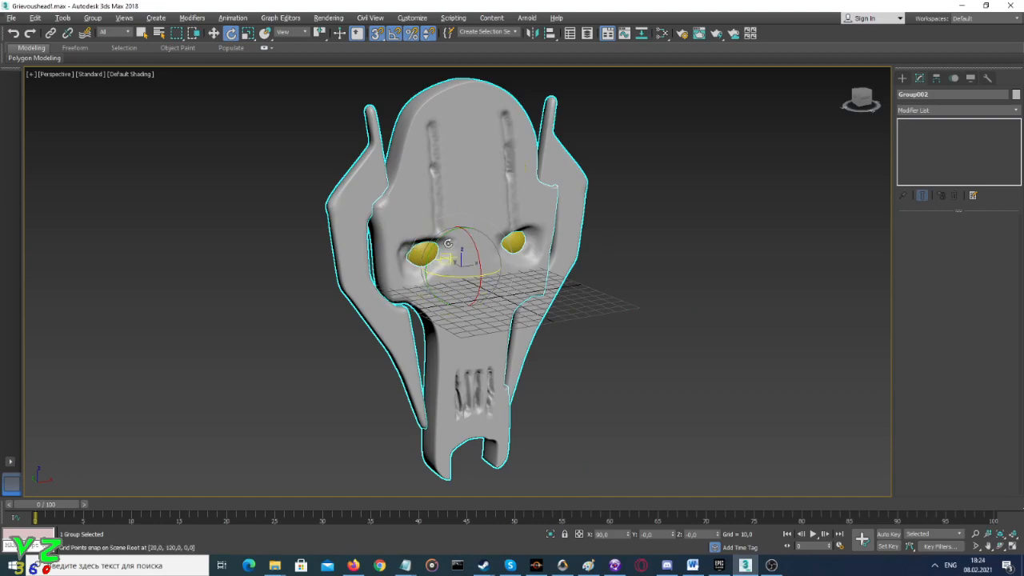
pyautogui.click(858, 97)
pyautogui.hotkey('shift', 'z')
pyautogui.click(859, 96)
pyautogui.hotkey('shift', 'z')
pyautogui.click(860, 96)
pyautogui.hotkey('shift', 'z')
pyautogui.click(860, 96)
pyautogui.hotkey('shift', 'z')
# Create a Physical Camera from a perspective view that shows the whole head obliquely from above, with empty space around it
pyautogui.moveTo(859, 97); pyautogui.dragTo(805, 121)
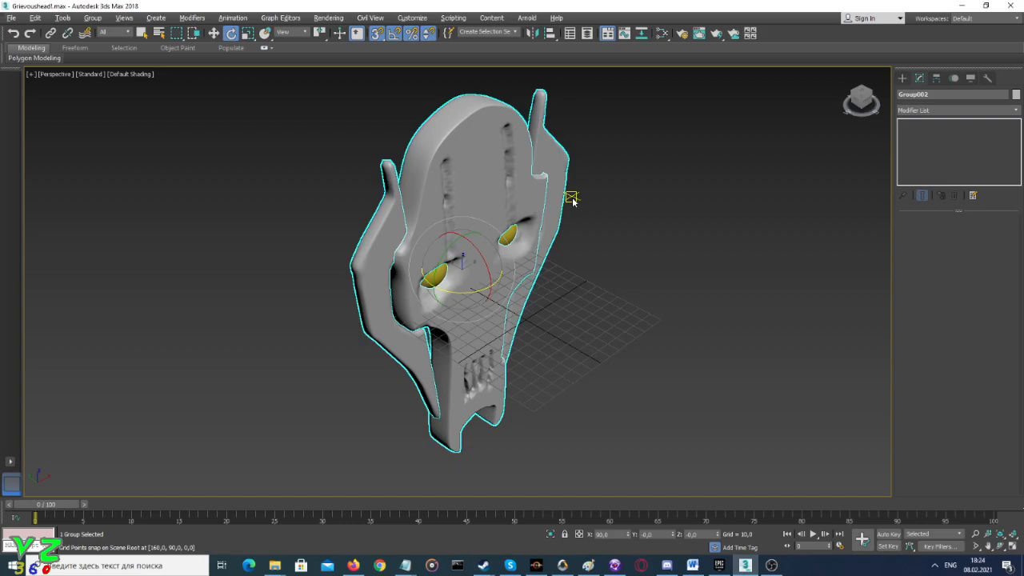
pyautogui.scroll(-3, 572, 200)
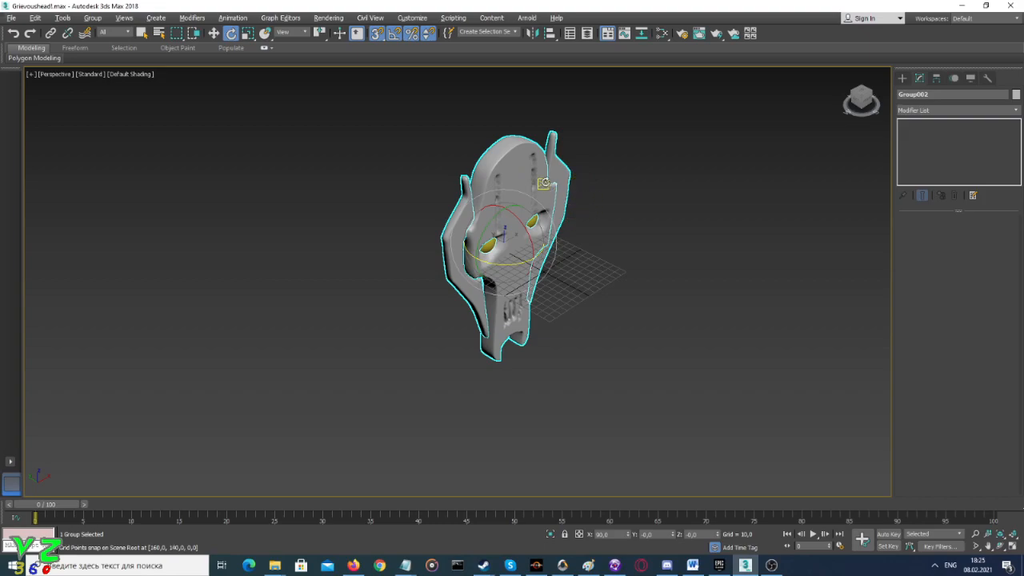
pyautogui.scroll(-2, 545, 175)
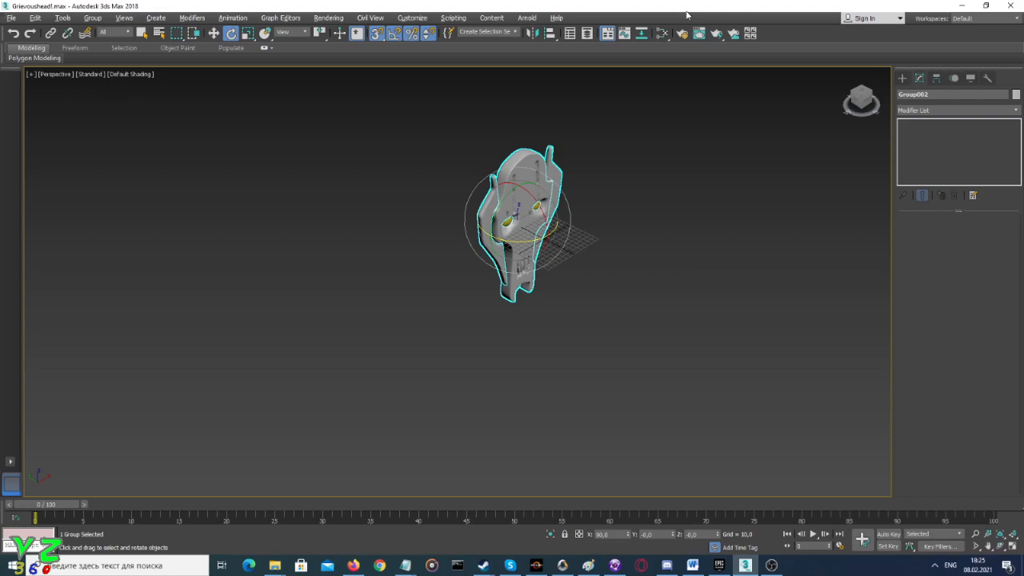
pyautogui.scroll(3, 572, 174)
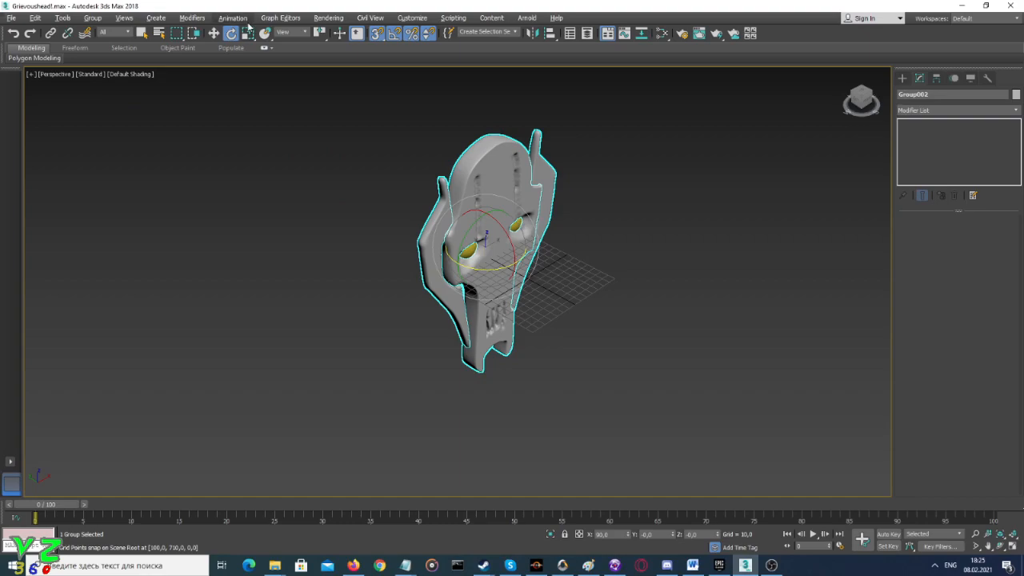
pyautogui.click(157, 19)
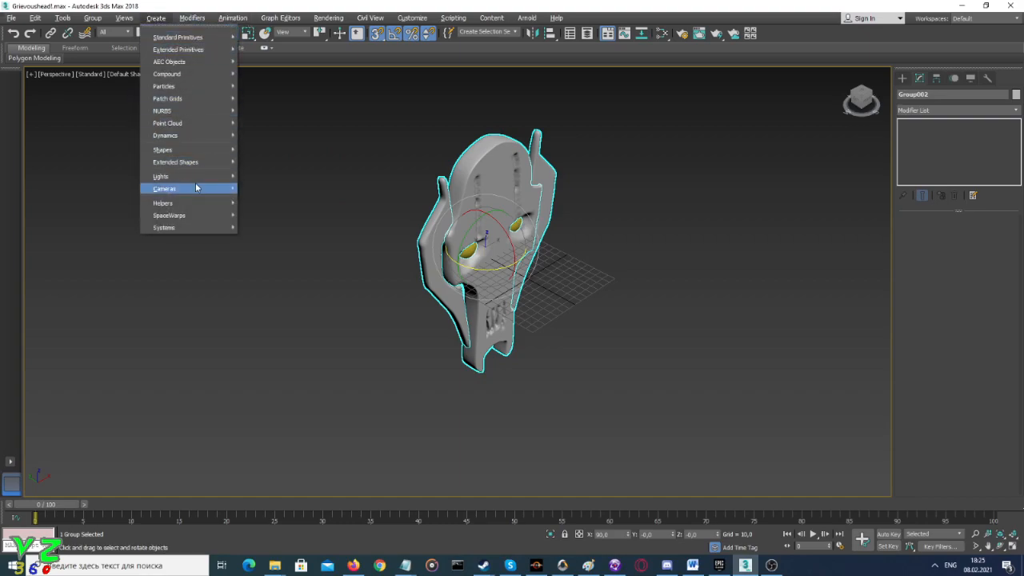
pyautogui.moveTo(196, 187)
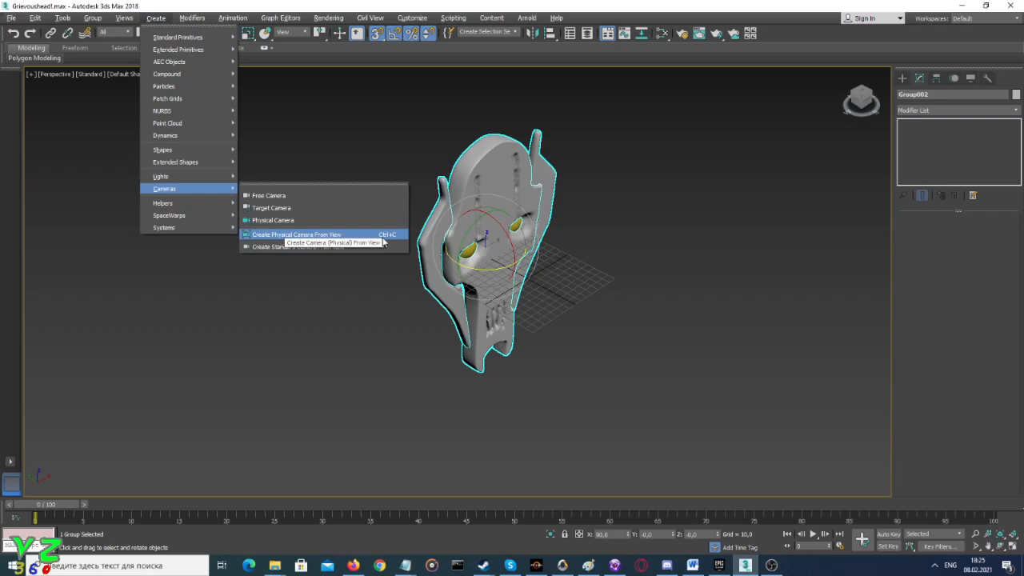
pyautogui.click(541, 248)
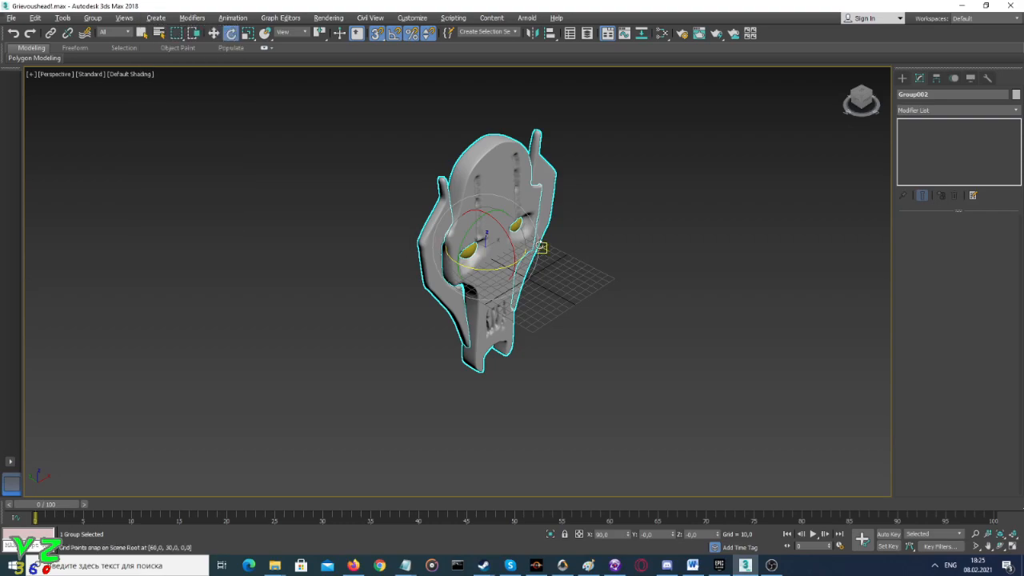
pyautogui.hotkey('ctrl', 'c')
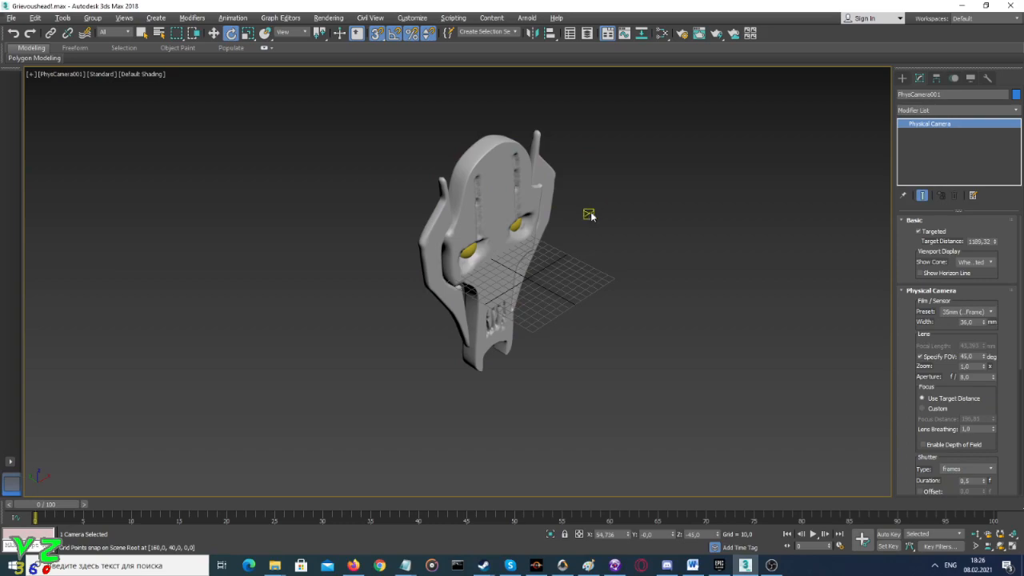
# Switch the camera viewport back to Perspective, view the new camera's cone around the head, and restore the four-viewport layout
pyautogui.click(72, 74)
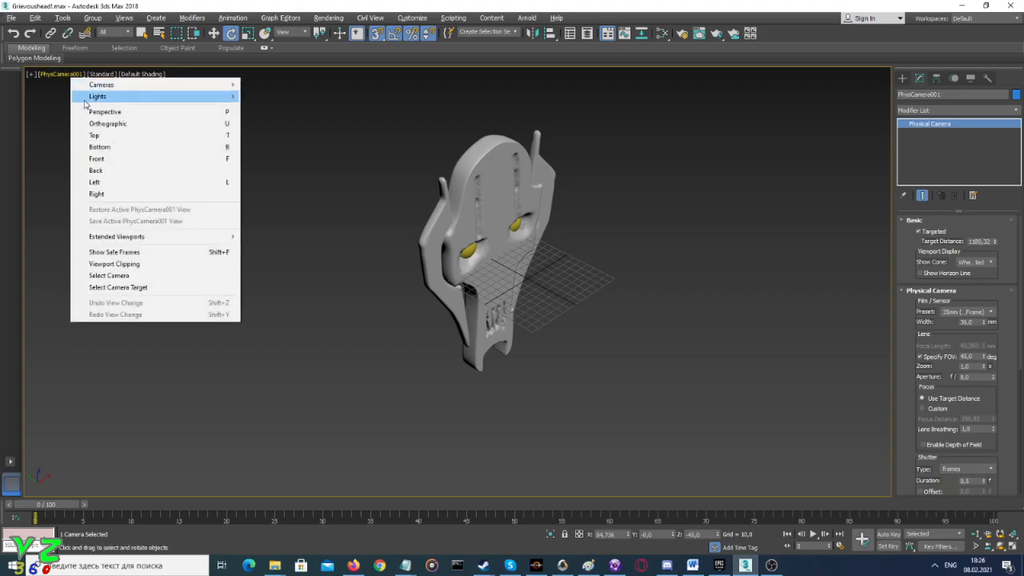
pyautogui.click(88, 112)
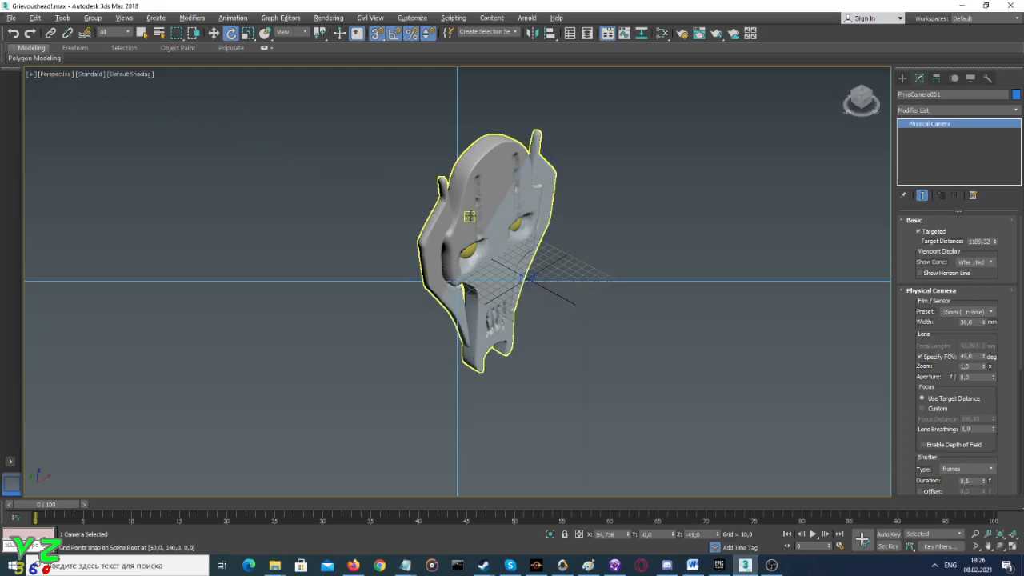
pyautogui.scroll(-4, 474, 215)
pyautogui.scroll(-3, 473, 214)
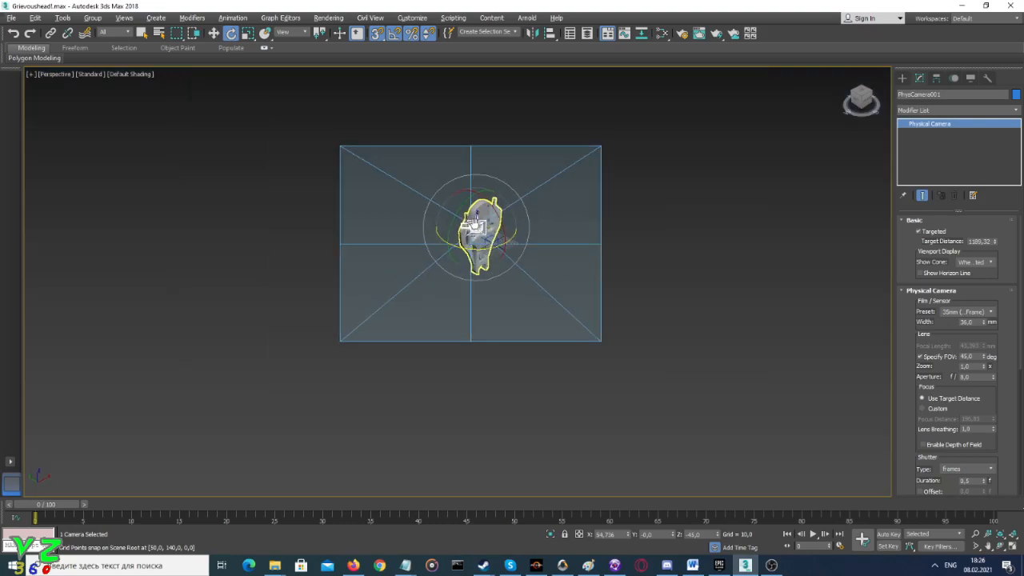
pyautogui.moveTo(862, 96); pyautogui.dragTo(862, 99)
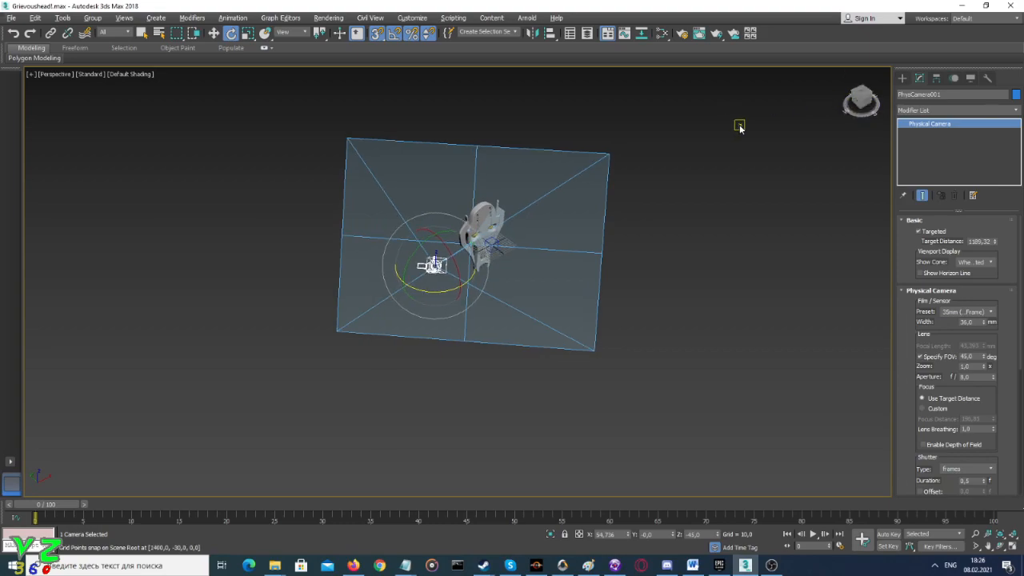
pyautogui.moveTo(739, 126); pyautogui.dragTo(747, 133, button='middle')
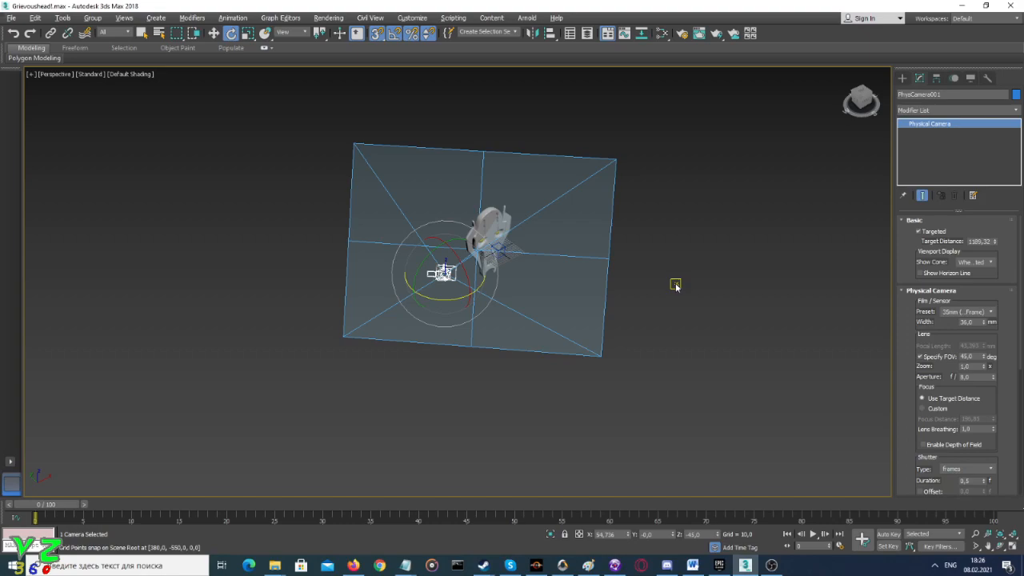
pyautogui.hotkey('alt', 'w')
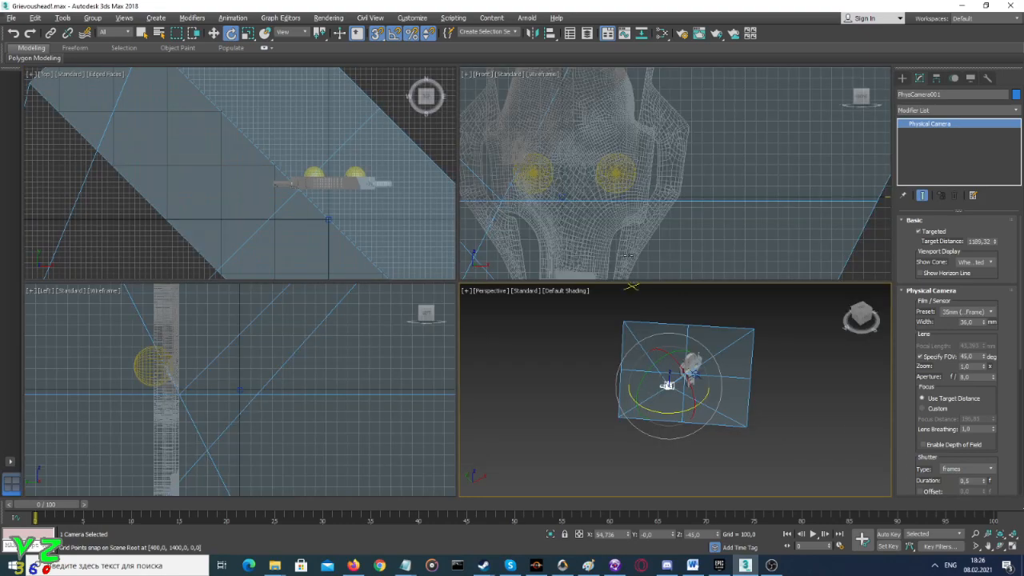
# Activate the Move tool and frame the whole camera, its cone and the head in the Top and Perspective viewports
pyautogui.rightClick(355, 172)
pyautogui.scroll(-8, 356, 172)
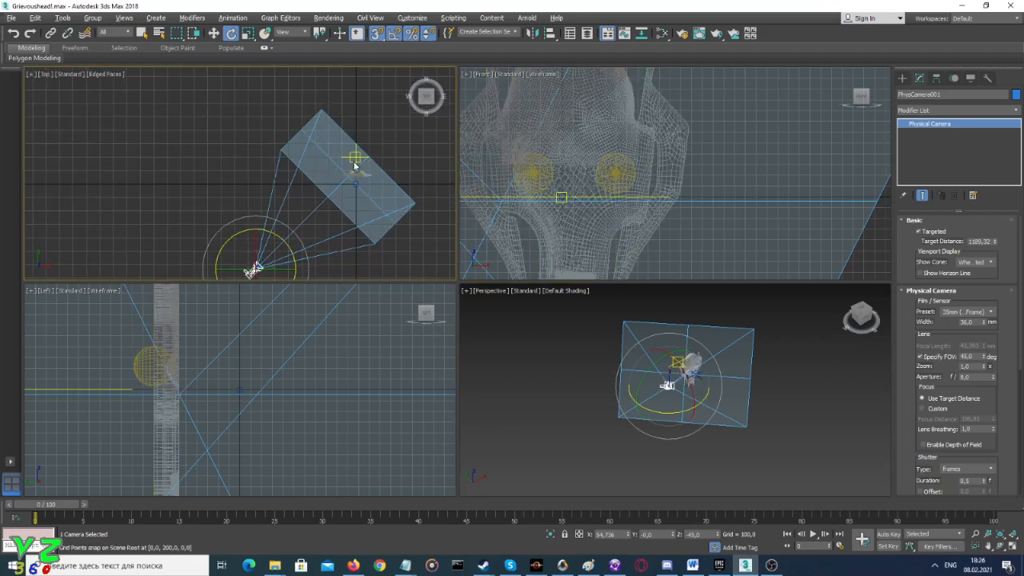
pyautogui.moveTo(352, 166); pyautogui.dragTo(310, 139, button='middle')
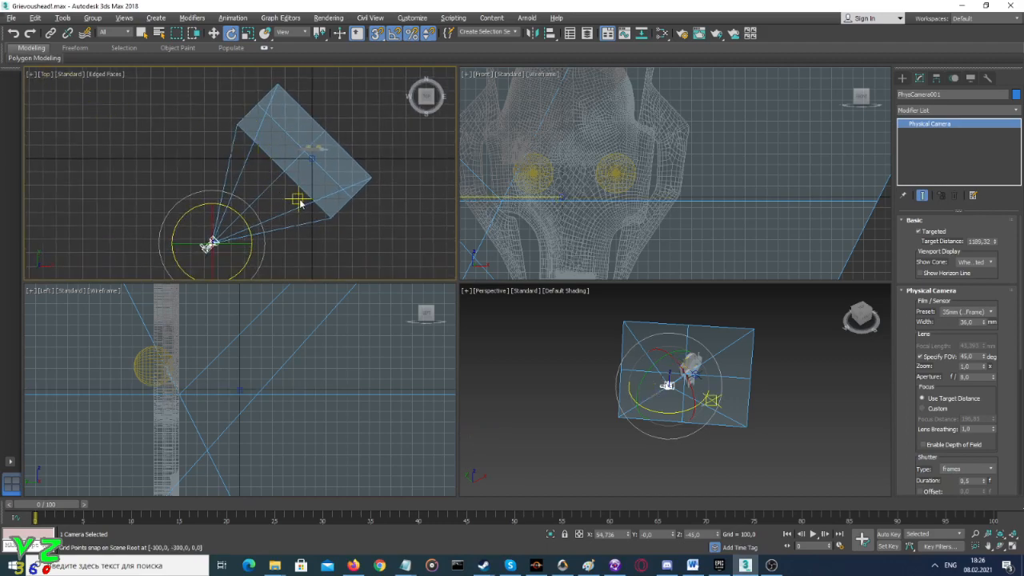
pyautogui.moveTo(377, 228); pyautogui.dragTo(366, 217, button='middle')
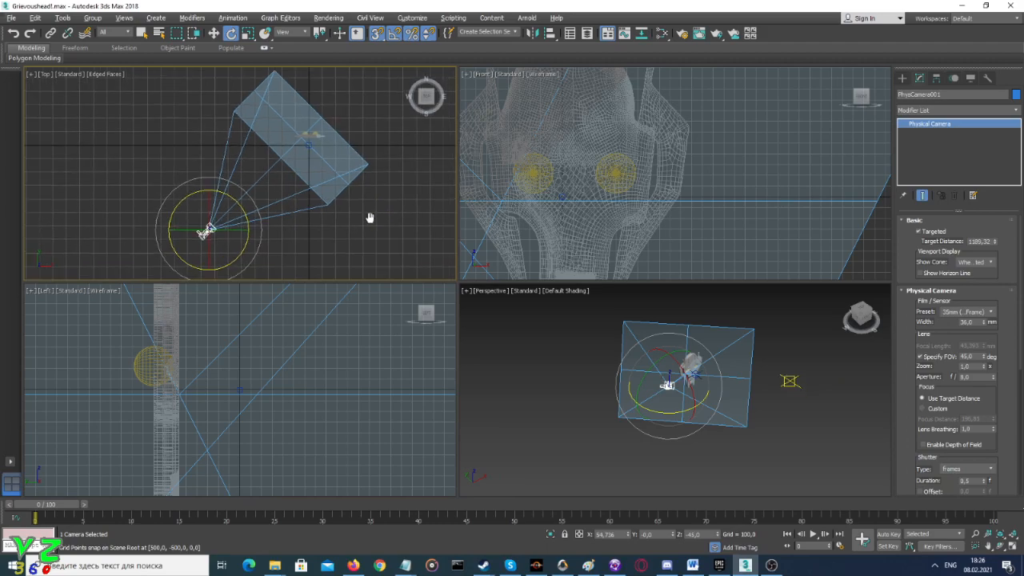
pyautogui.click(214, 33)
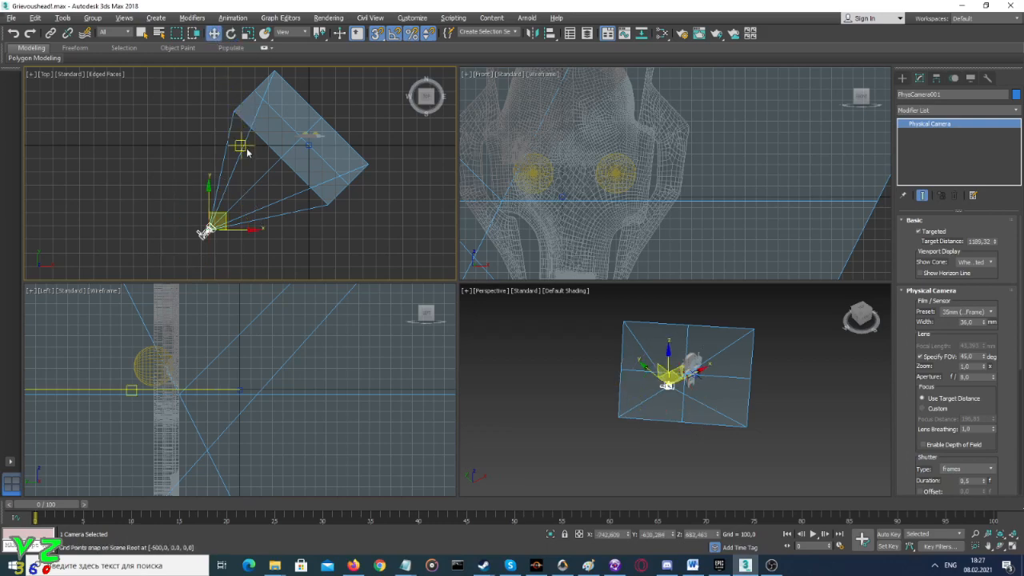
pyautogui.moveTo(232, 205); pyautogui.dragTo(227, 213)
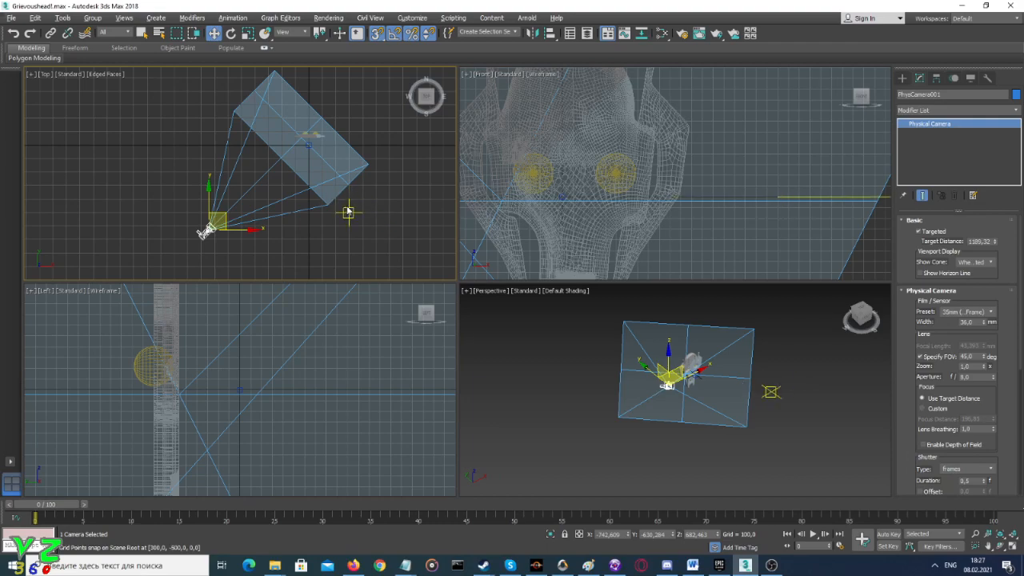
pyautogui.scroll(5, 722, 374)
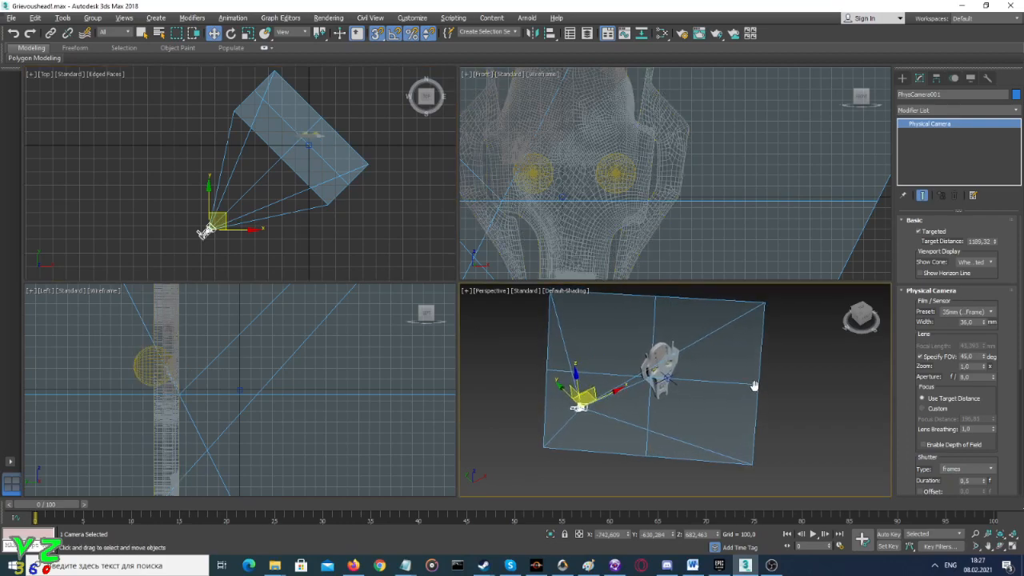
pyautogui.moveTo(757, 389); pyautogui.dragTo(716, 400)
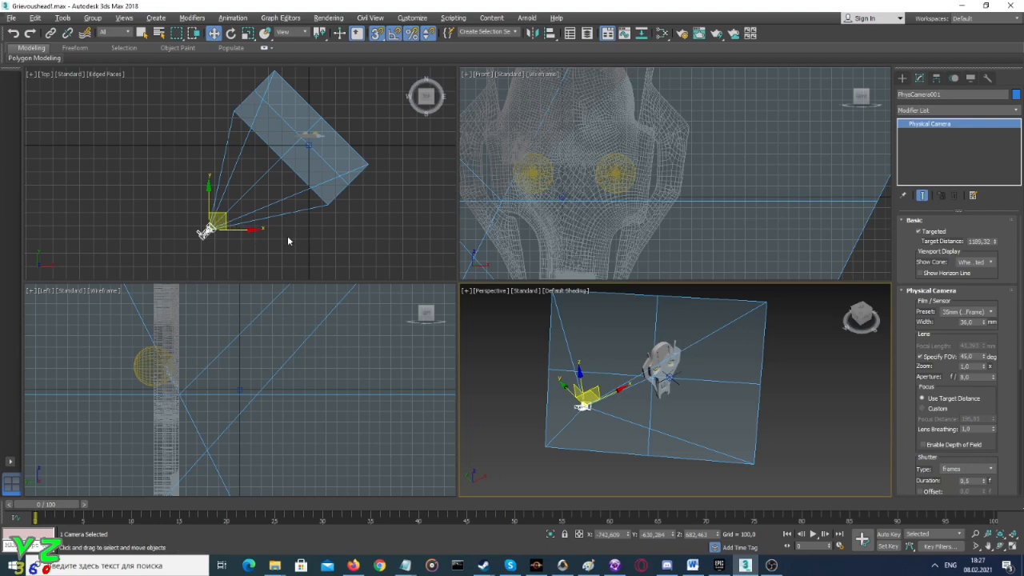
# Reselect the physical camera in the Top viewport and turn on Auto Key for recording its animation
pyautogui.click(293, 147)
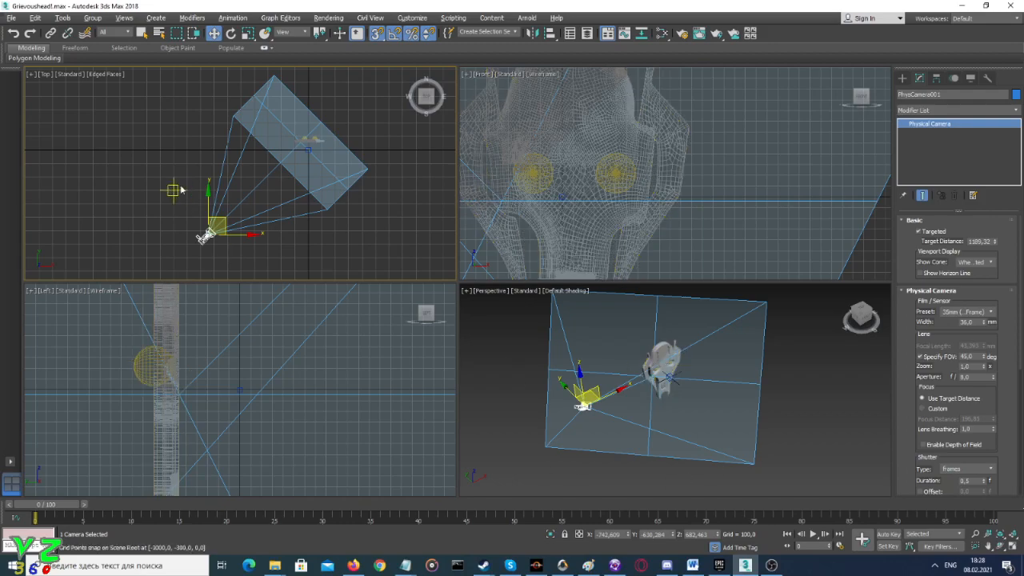
pyautogui.click(175, 216)
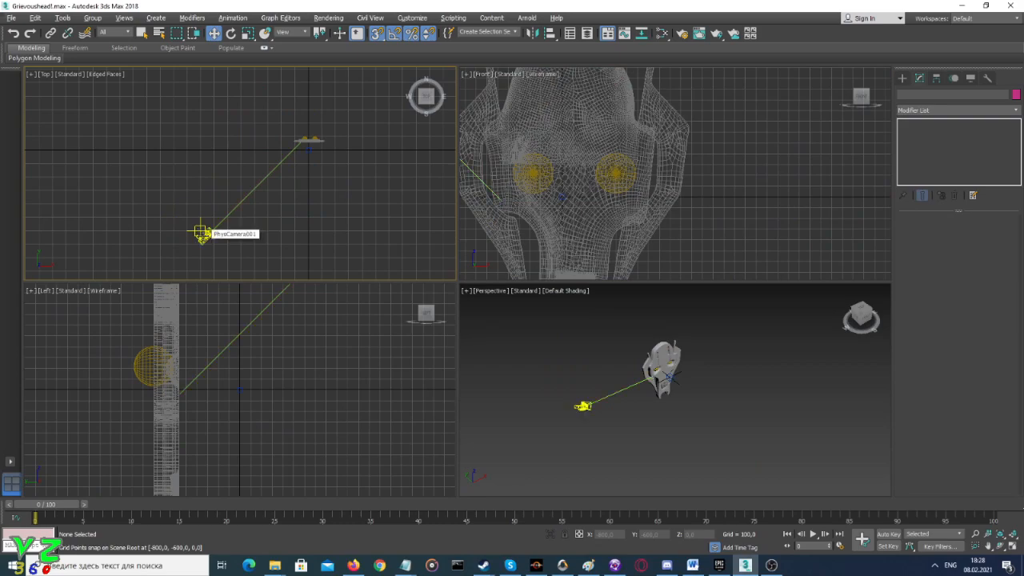
pyautogui.click(201, 233)
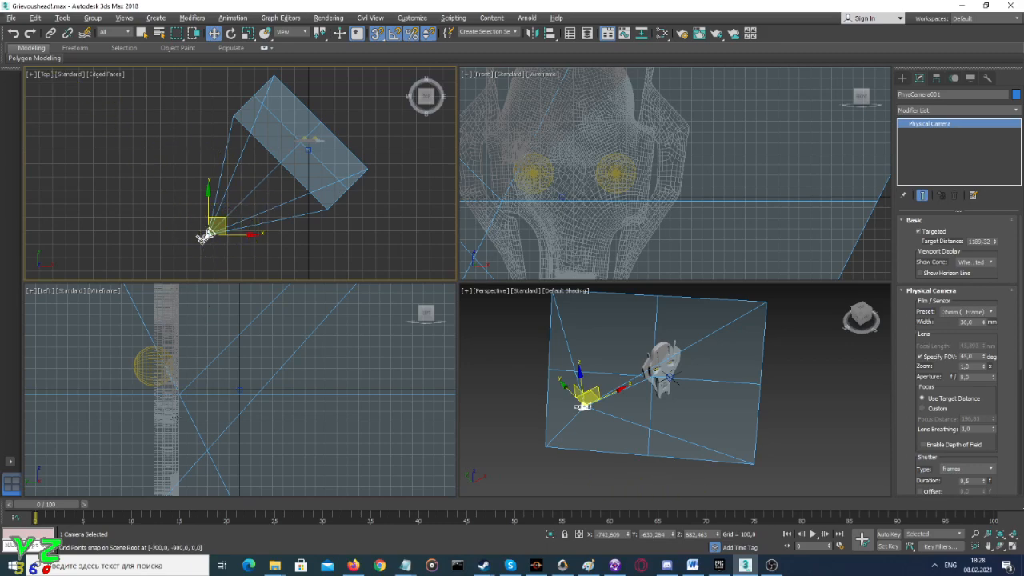
pyautogui.click(890, 534)
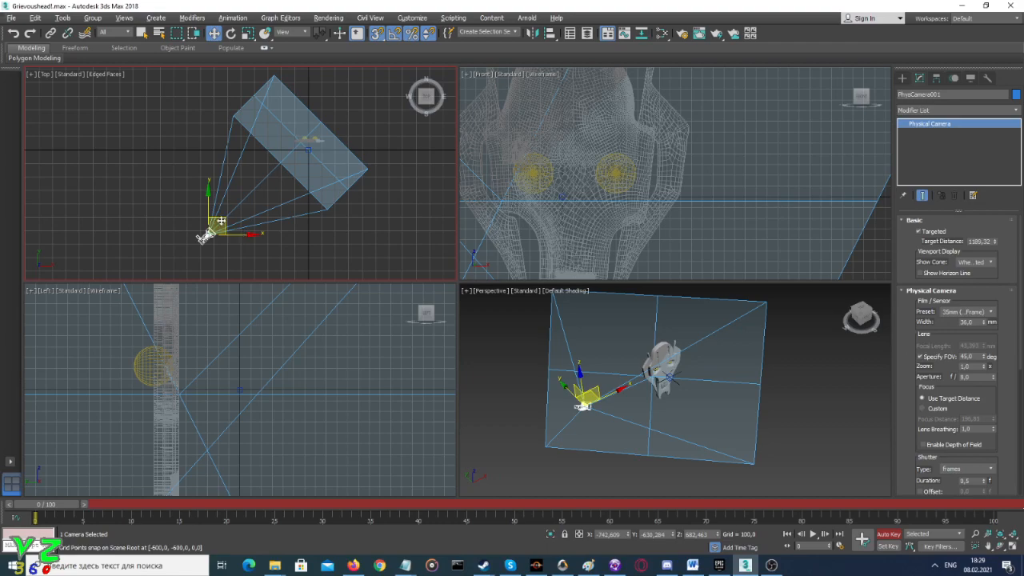
# Switch the Perspective viewport to the view through PhysCamera001
pyautogui.rightClick(493, 298)
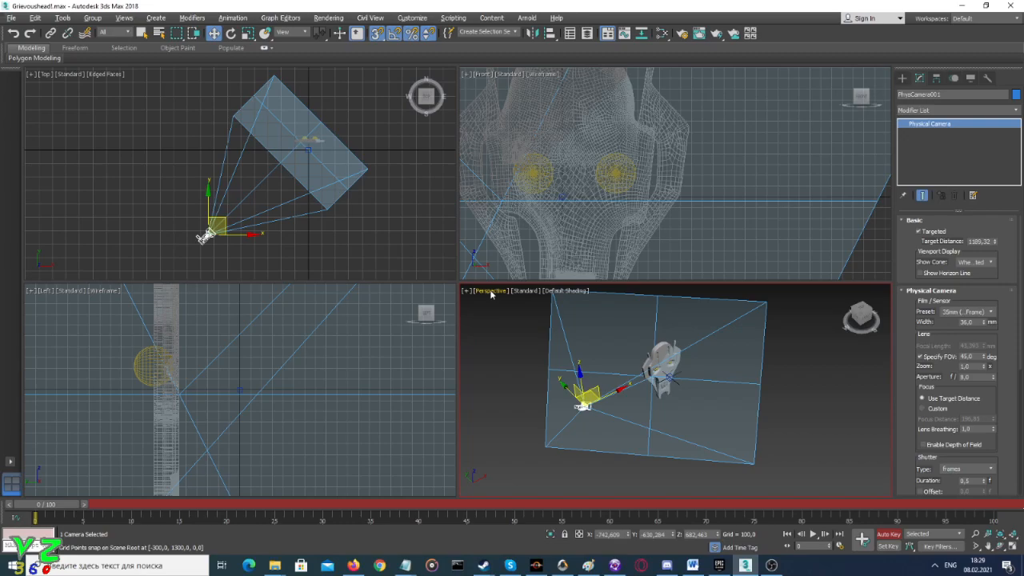
pyautogui.click(491, 295)
pyautogui.moveTo(512, 302)
pyautogui.click(699, 301)
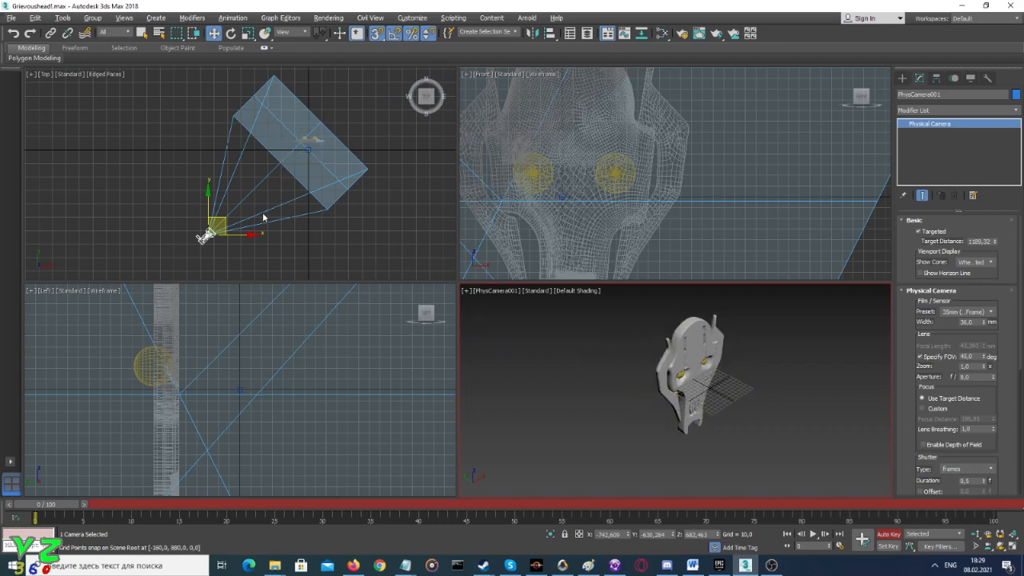
# Try moving the physical camera to different spots in front of the head in the Top viewport
pyautogui.click(218, 224)
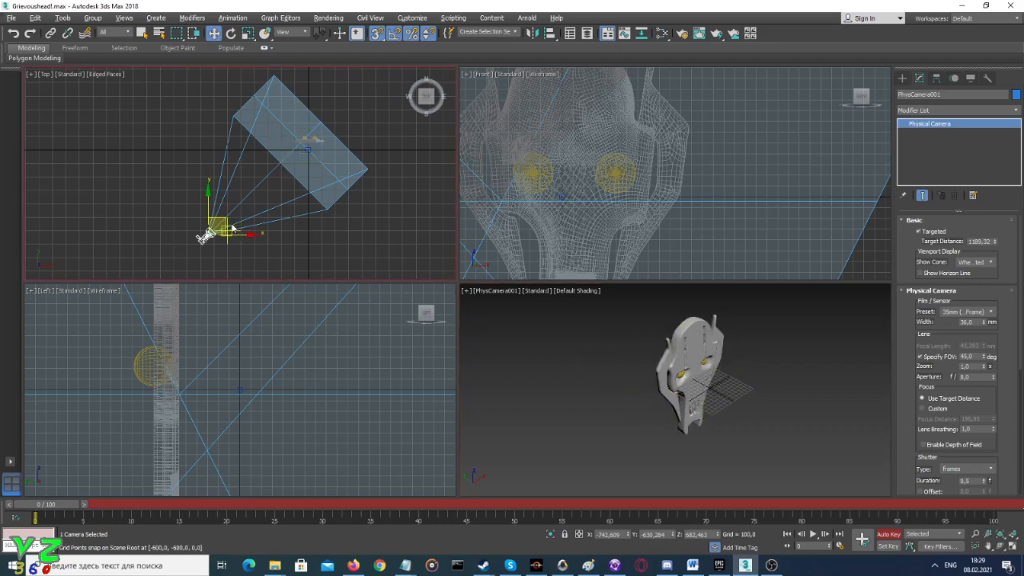
pyautogui.hotkey('ctrl', 'z')
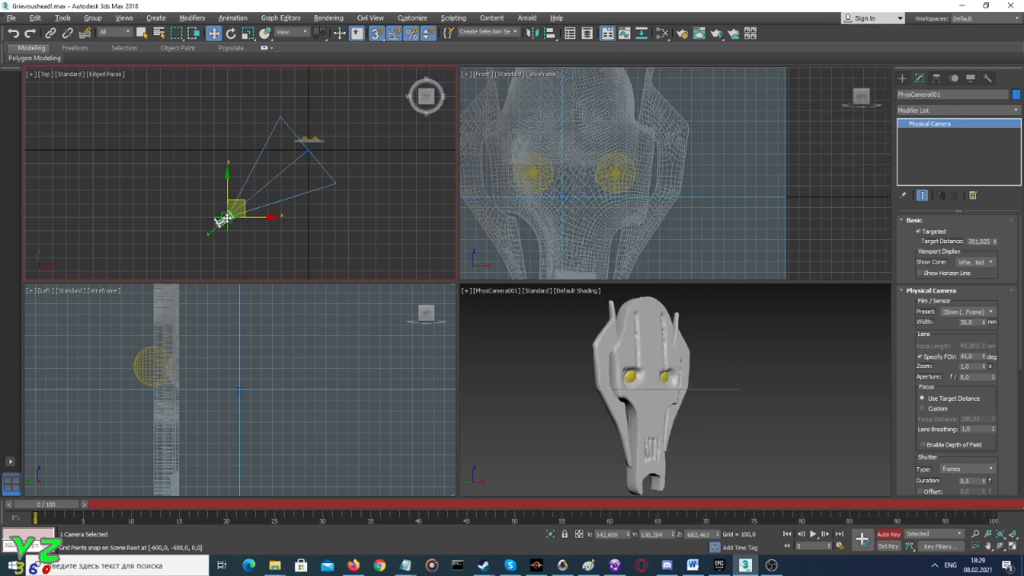
pyautogui.moveTo(220, 222)
pyautogui.mouseDown()
pyautogui.moveTo(213, 256)
pyautogui.moveTo(224, 221)
pyautogui.mouseUp()
pyautogui.hotkey('ctrl', 'z')
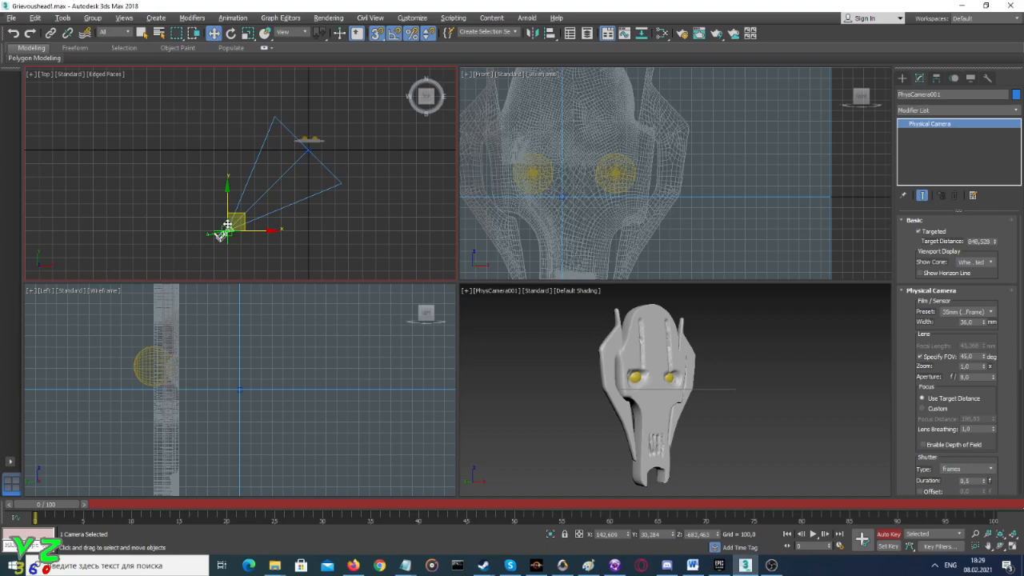
pyautogui.moveTo(227, 227); pyautogui.dragTo(226, 206)
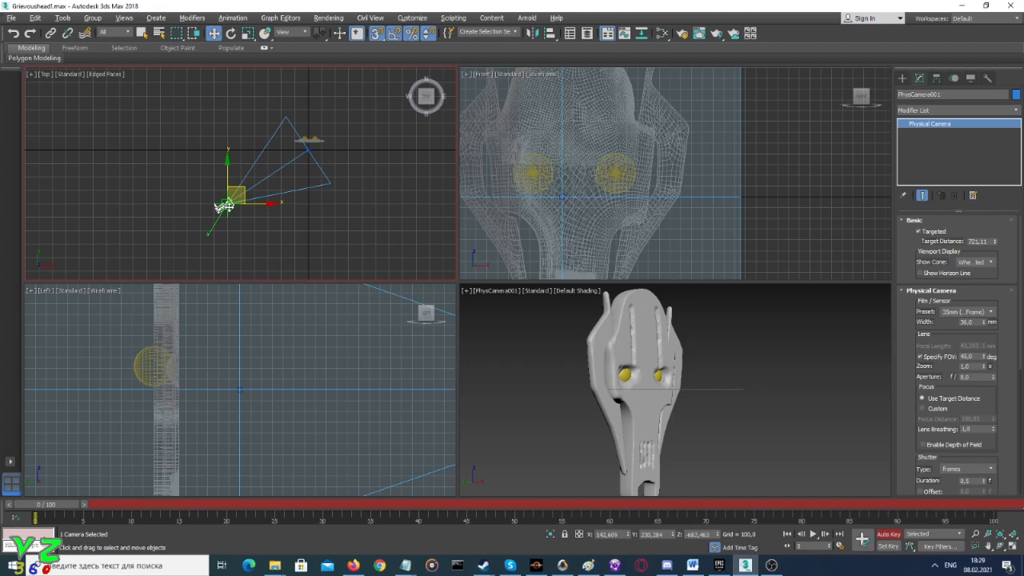
pyautogui.moveTo(226, 206); pyautogui.dragTo(206, 236)
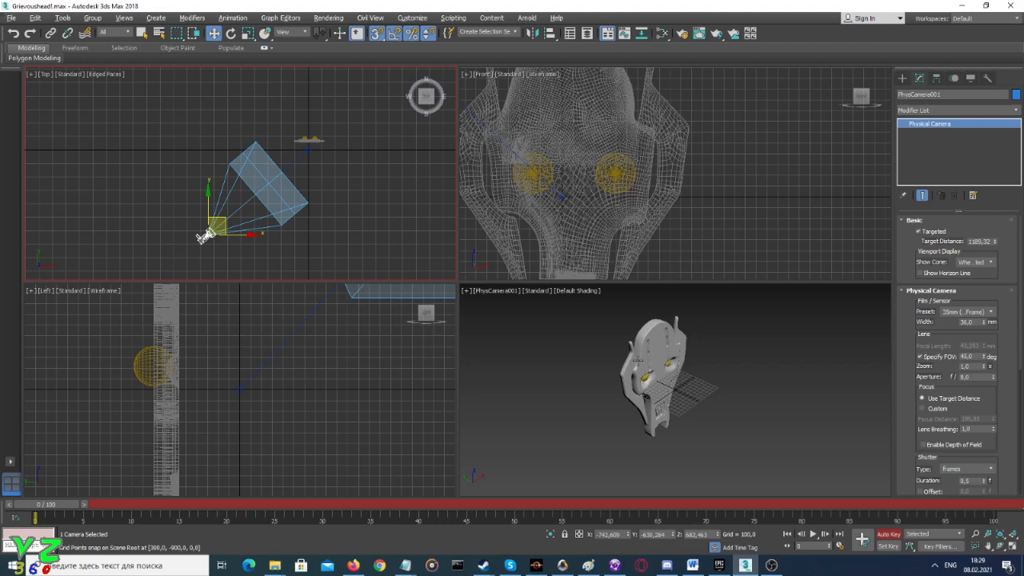
# Move the camera in the Top viewport to X -400, Y -600, obliquely in front of the head
pyautogui.click(35, 18)
pyautogui.click(76, 5)
pyautogui.moveTo(250, 234); pyautogui.dragTo(264, 234)
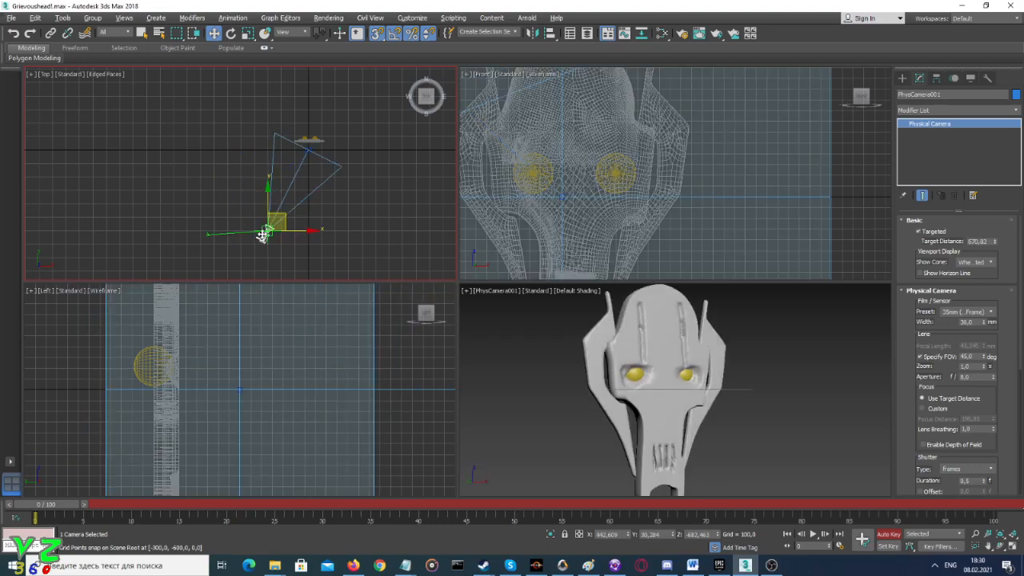
pyautogui.moveTo(264, 234); pyautogui.dragTo(252, 232)
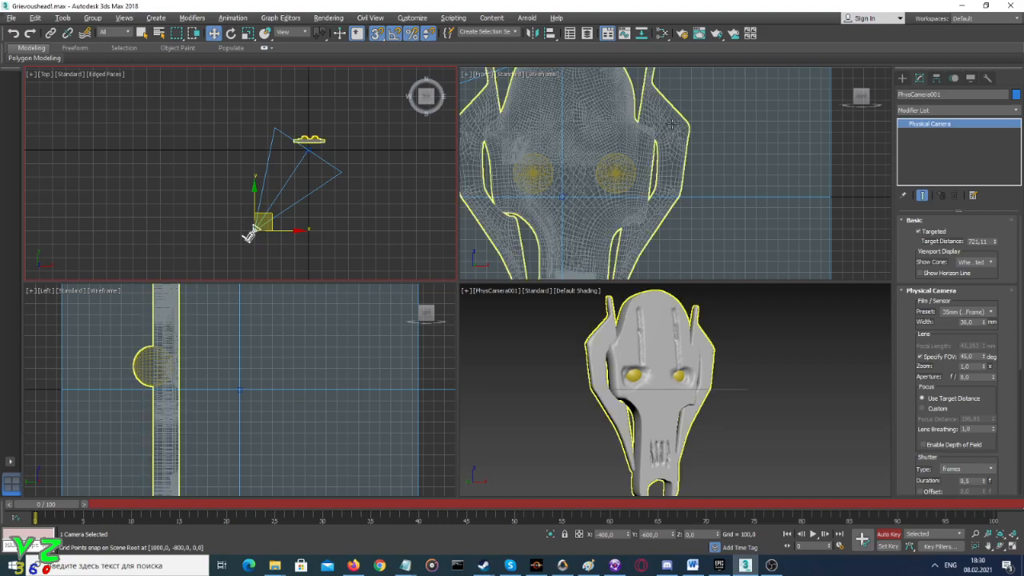
# Raise the camera to a height of about 243 in the Left viewport so it looks down on the head
pyautogui.rightClick(315, 355)
pyautogui.scroll(-6, 272, 366)
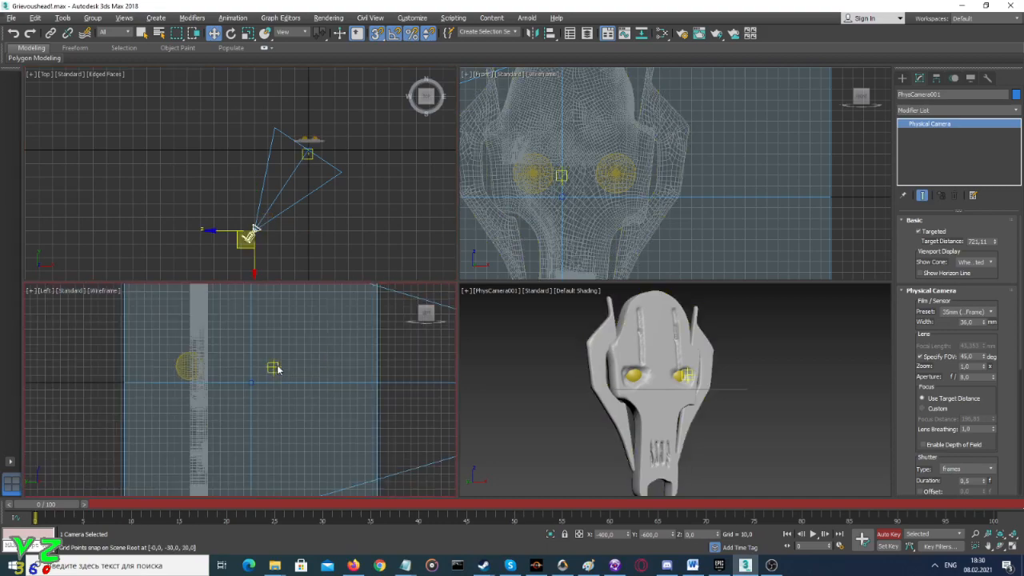
pyautogui.moveTo(290, 368); pyautogui.dragTo(165, 359, button='middle')
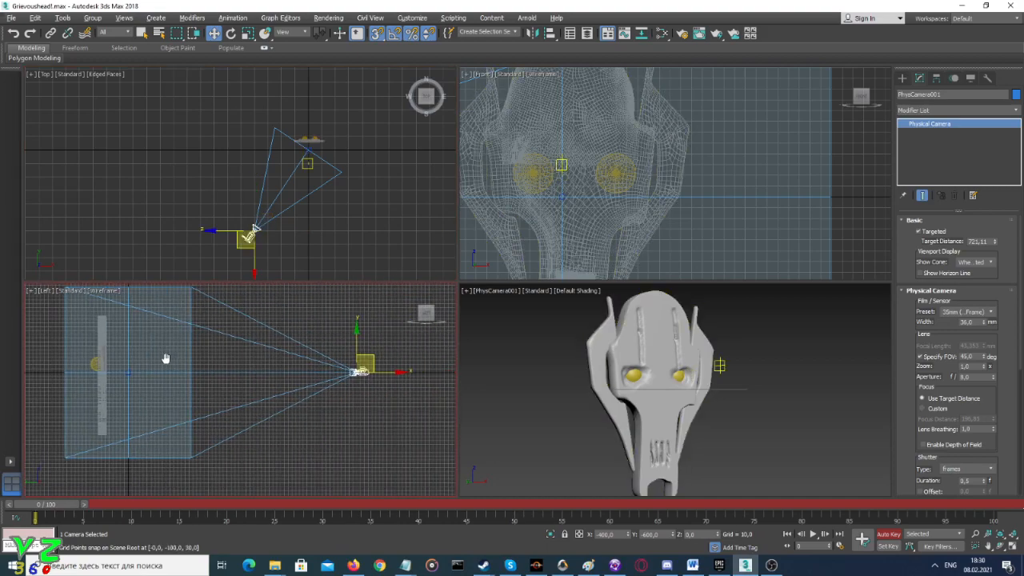
pyautogui.moveTo(379, 345); pyautogui.dragTo(352, 364)
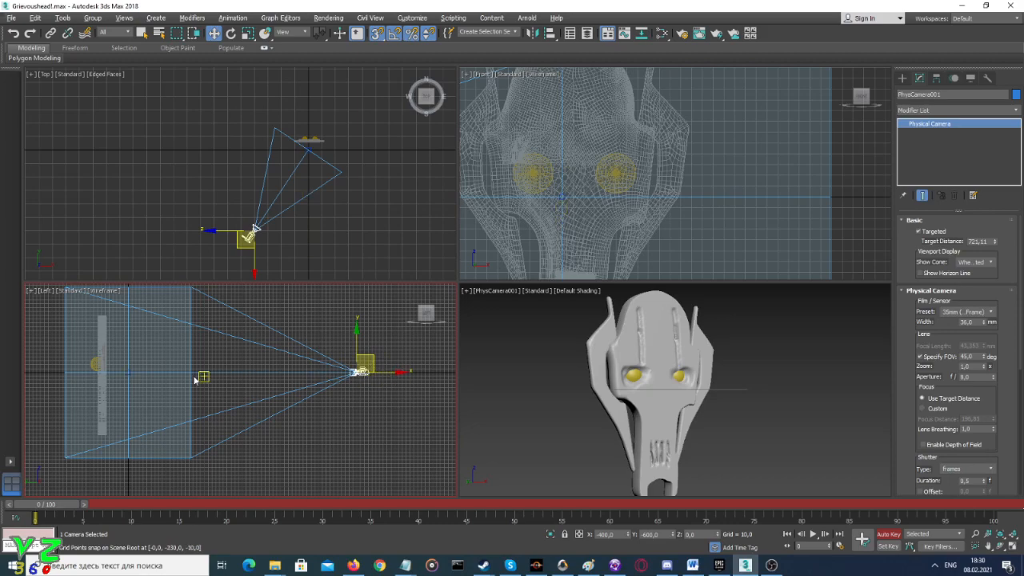
pyautogui.moveTo(354, 336); pyautogui.dragTo(358, 280)
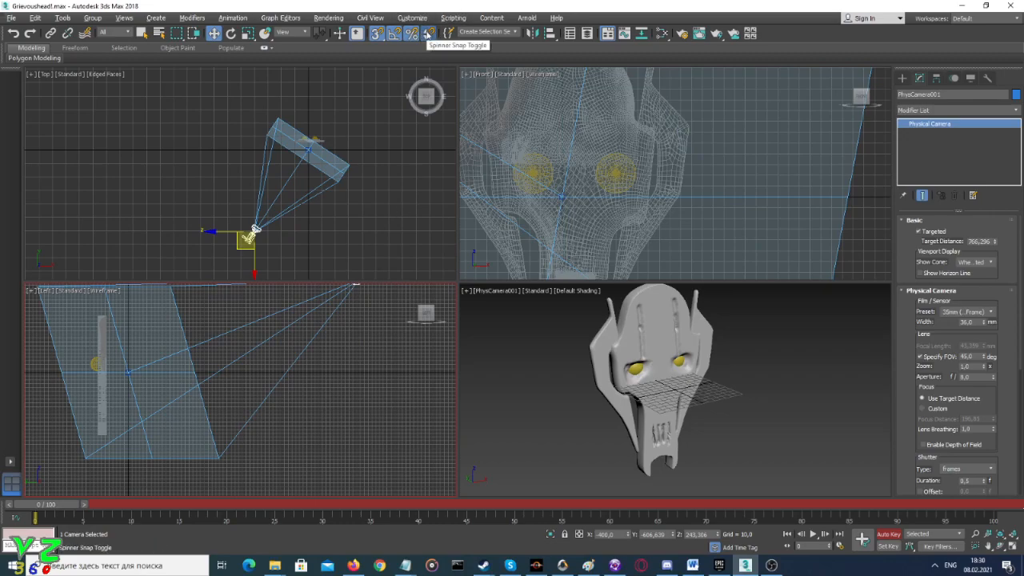
pyautogui.click(382, 36)
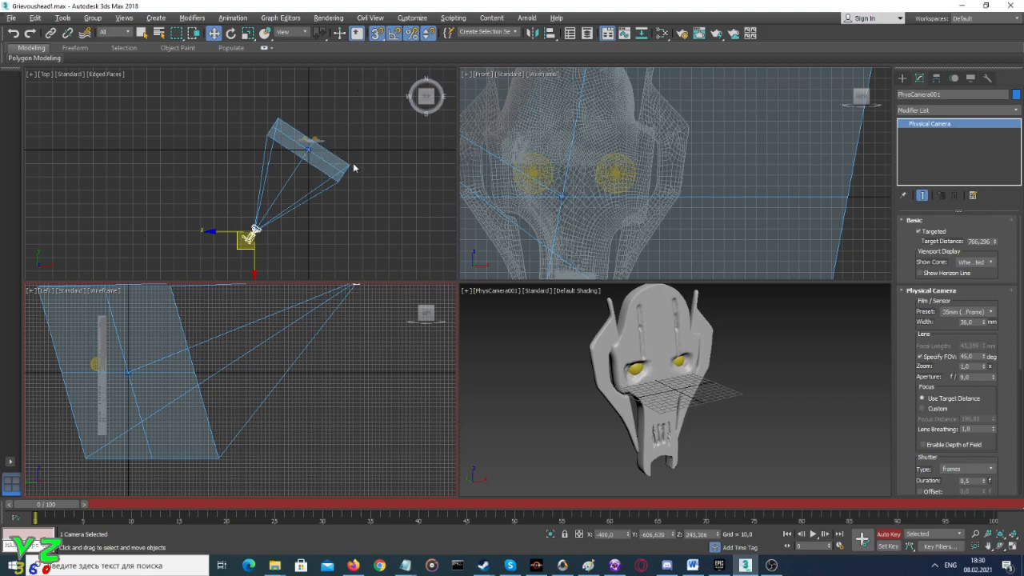
# Move the animation to frame 75 with the camera still selected and the Move tool active
pyautogui.rightClick(375, 188)
pyautogui.moveTo(375, 189); pyautogui.dragTo(361, 178, button='middle')
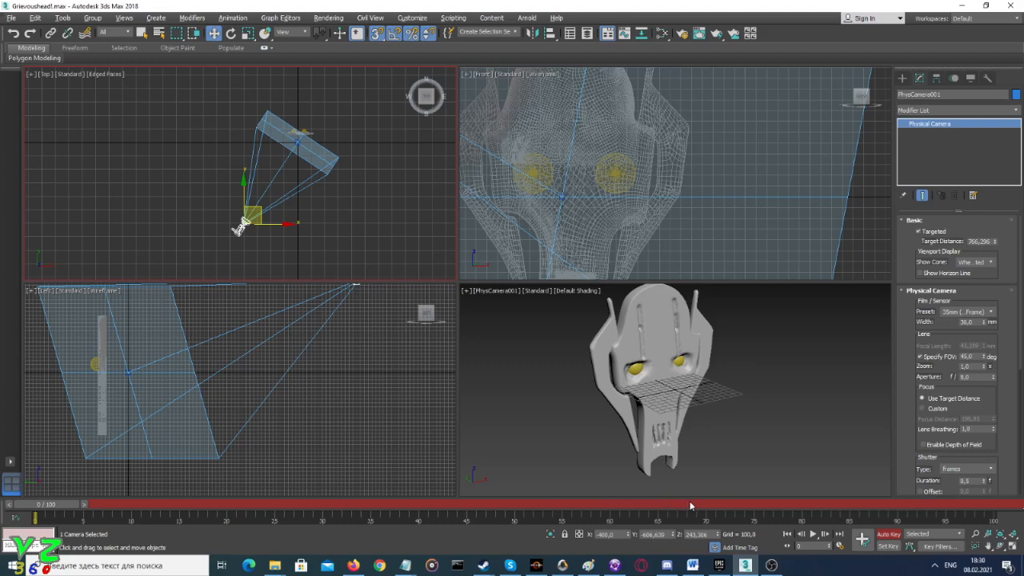
pyautogui.moveTo(691, 506)
pyautogui.mouseDown()
pyautogui.moveTo(702, 504)
pyautogui.moveTo(666, 512)
pyautogui.moveTo(679, 511)
pyautogui.mouseUp()
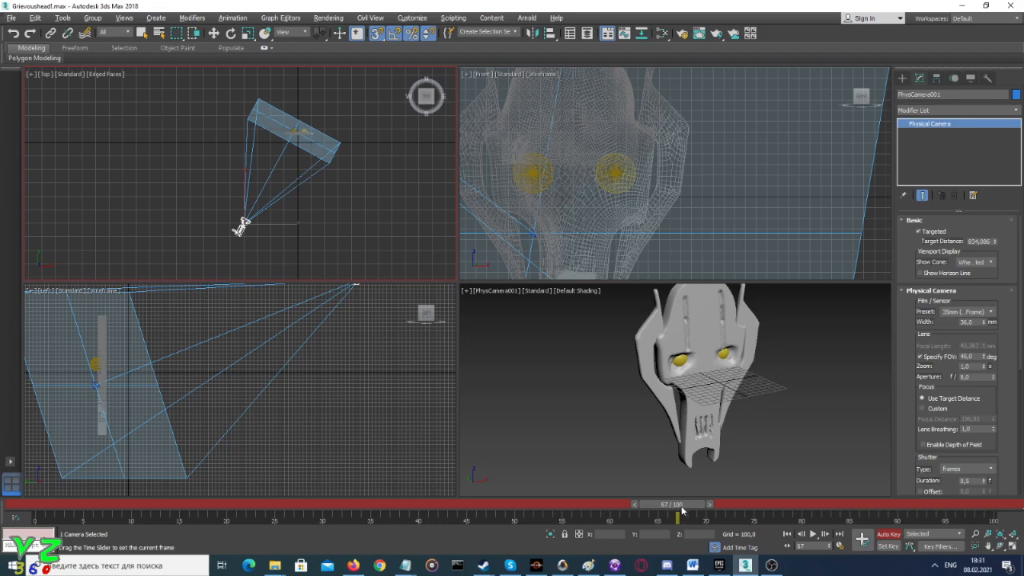
pyautogui.moveTo(680, 509); pyautogui.dragTo(666, 513)
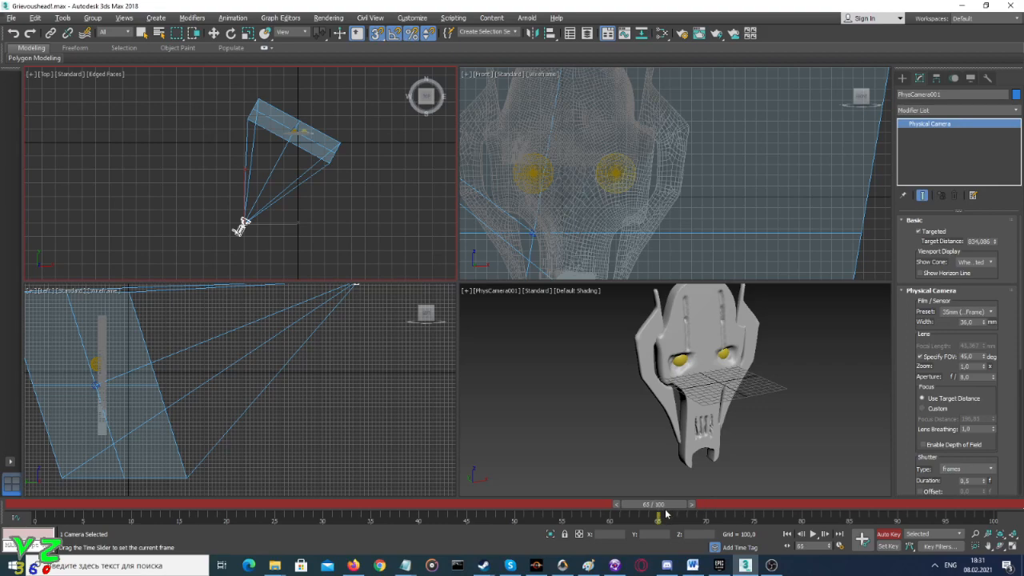
pyautogui.moveTo(665, 514); pyautogui.dragTo(620, 512)
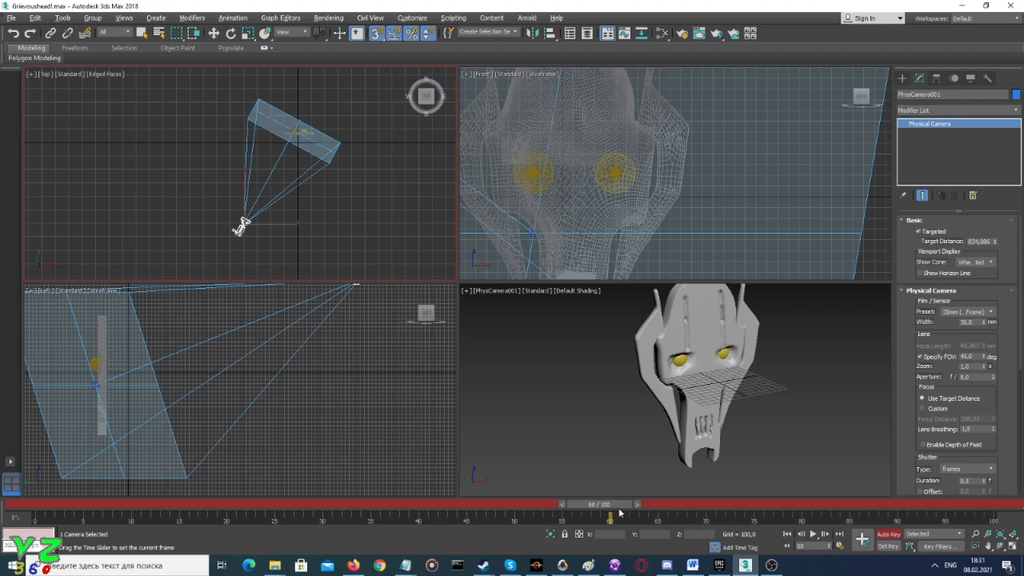
pyautogui.press('w')
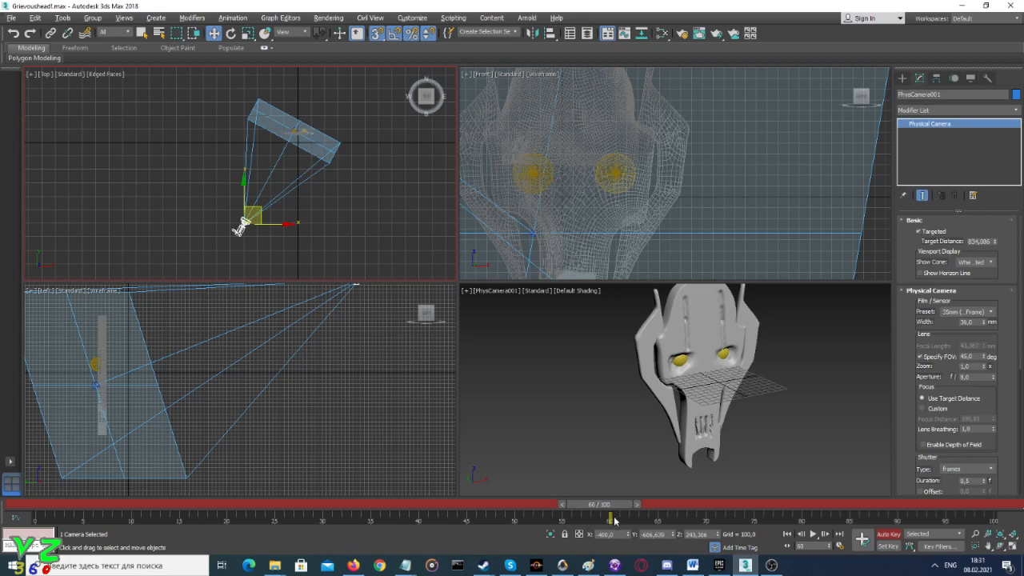
pyautogui.moveTo(613, 507); pyautogui.dragTo(763, 500)
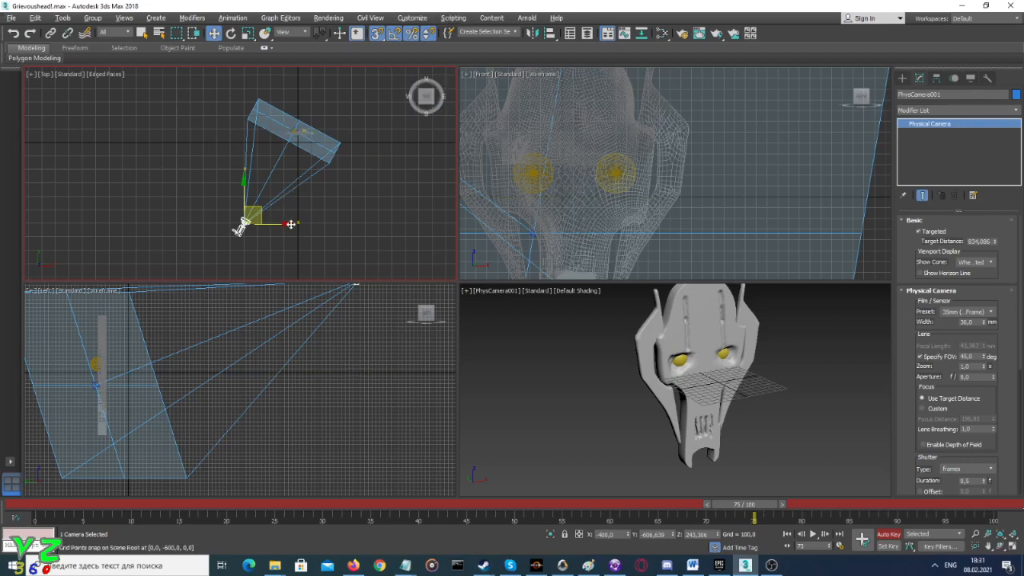
# Try moving the camera to the other side of the head in the Top viewport and raising it in the Left viewport
pyautogui.moveTo(301, 216); pyautogui.dragTo(297, 214, button='middle')
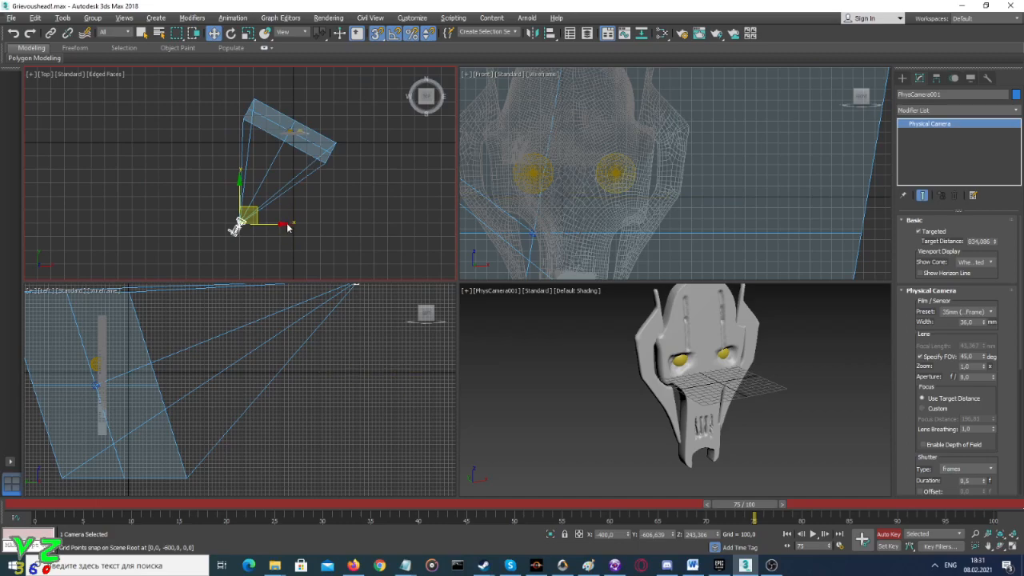
pyautogui.moveTo(281, 226); pyautogui.dragTo(349, 230)
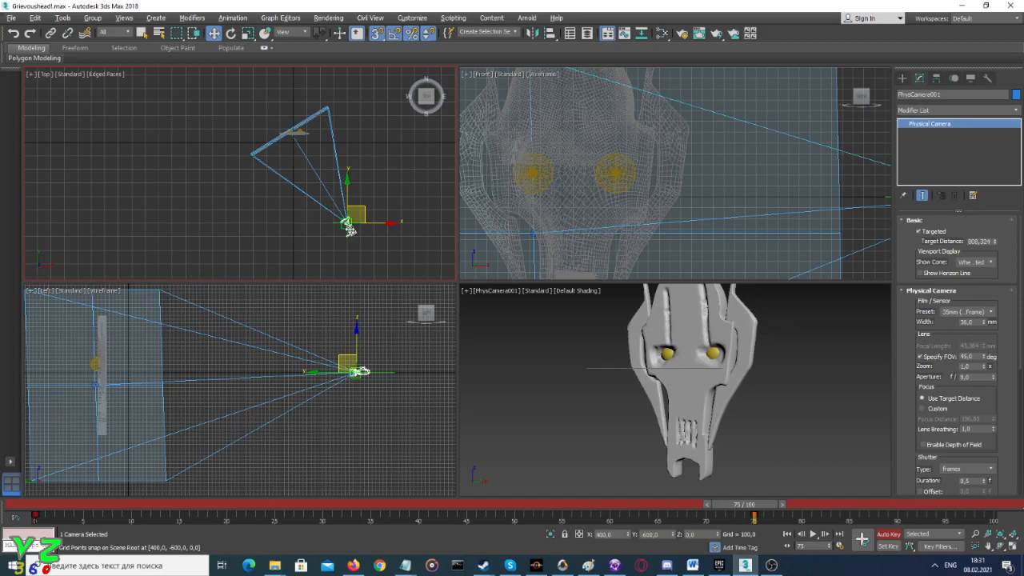
pyautogui.rightClick(370, 334)
pyautogui.moveTo(357, 328); pyautogui.dragTo(357, 291)
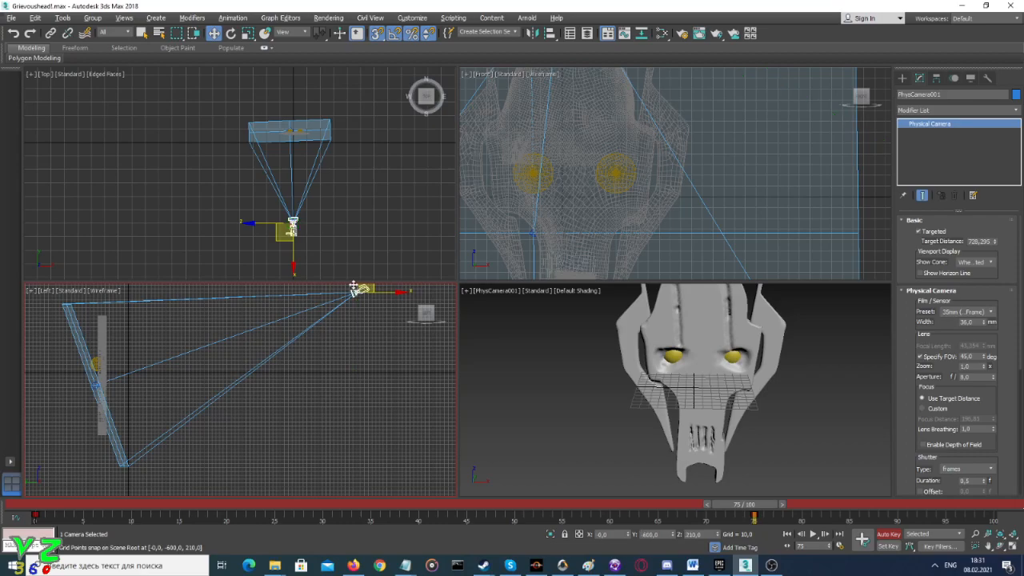
pyautogui.rightClick(248, 227)
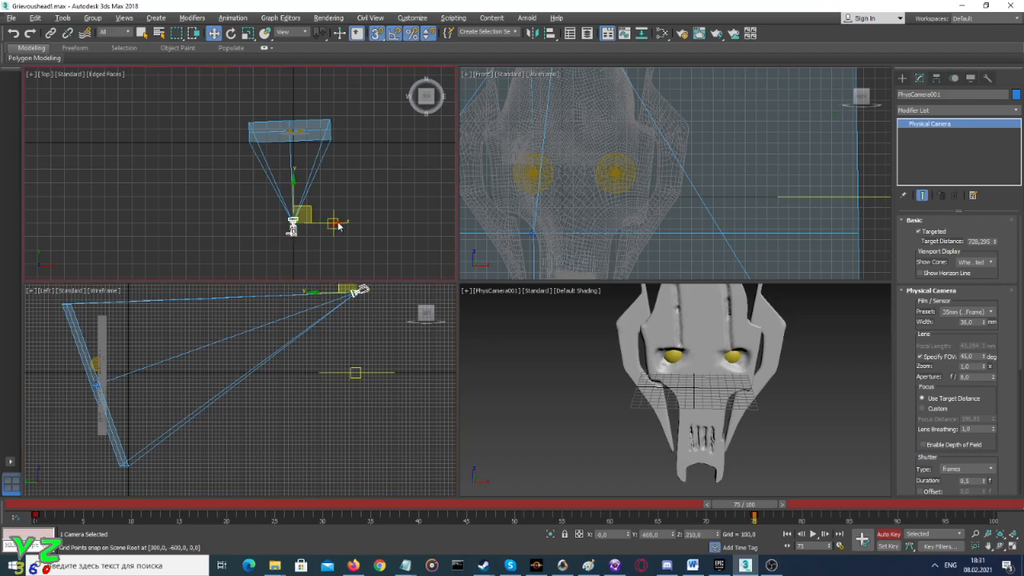
pyautogui.moveTo(335, 224); pyautogui.dragTo(390, 227)
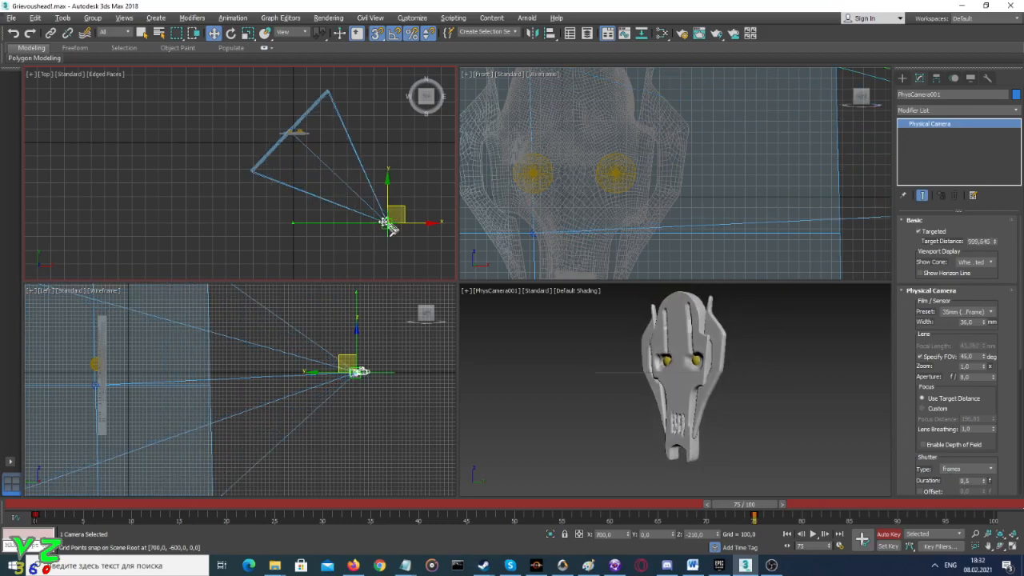
pyautogui.rightClick(357, 333)
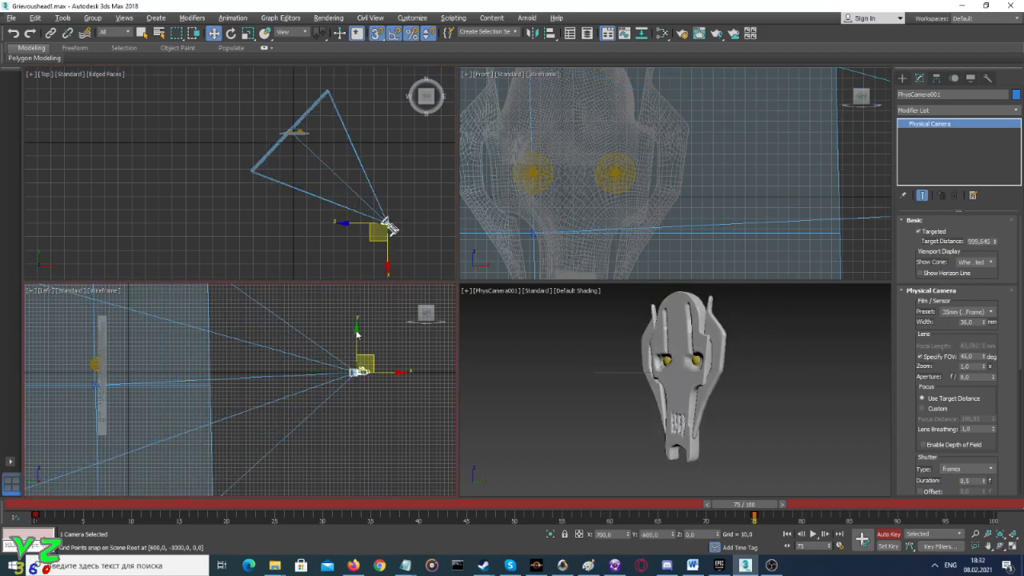
pyautogui.moveTo(356, 330); pyautogui.dragTo(355, 300)
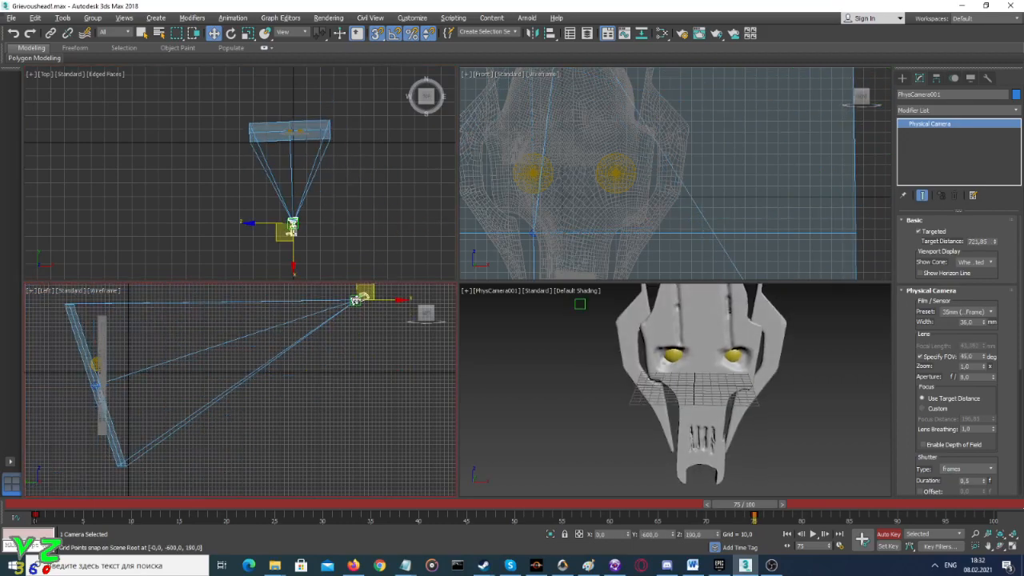
# Move the camera in the Front viewport to X 200, Z 200, and turn off object snapping
pyautogui.scroll(-8, 664, 192)
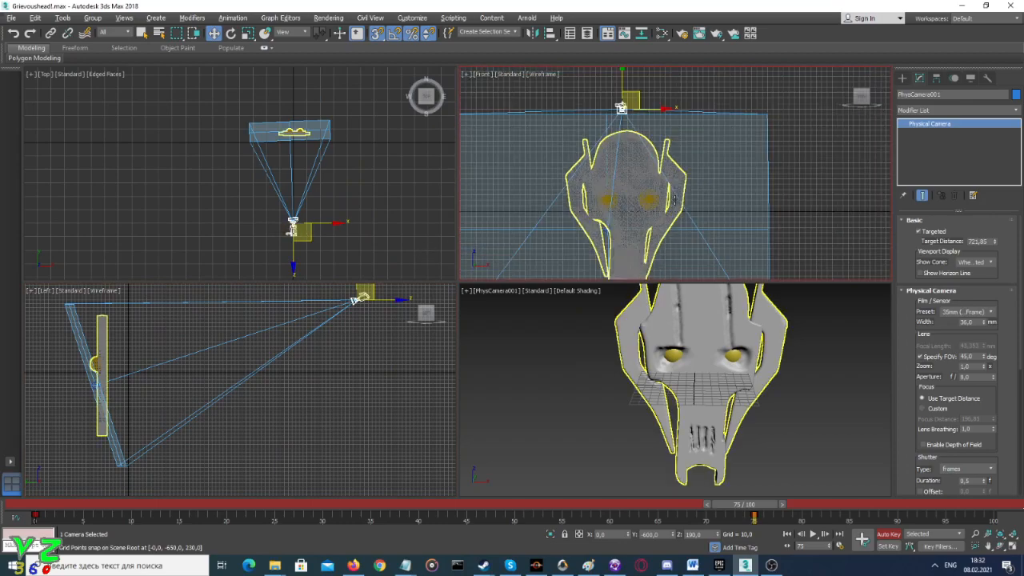
pyautogui.moveTo(649, 137); pyautogui.dragTo(675, 138)
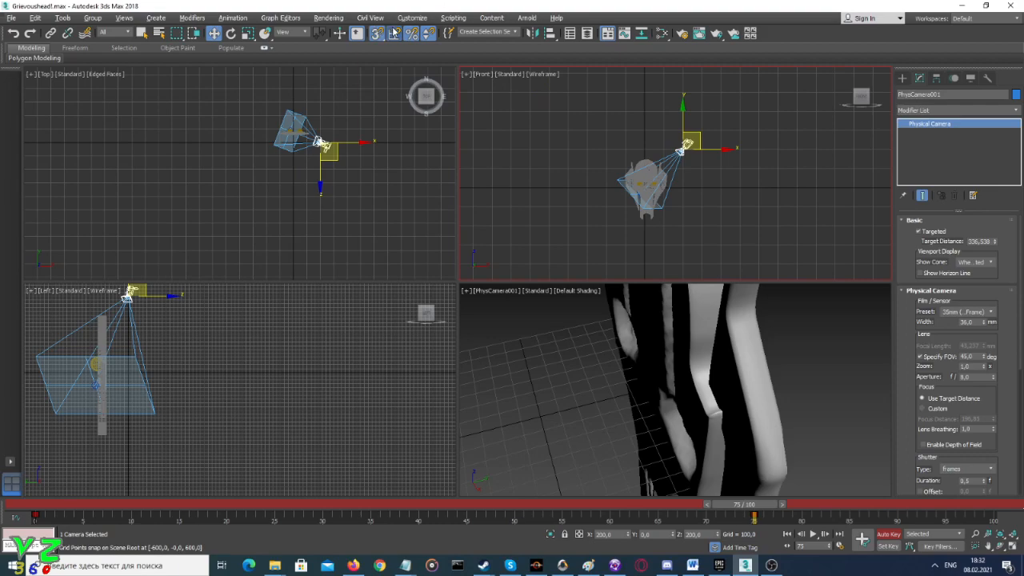
pyautogui.click(394, 33)
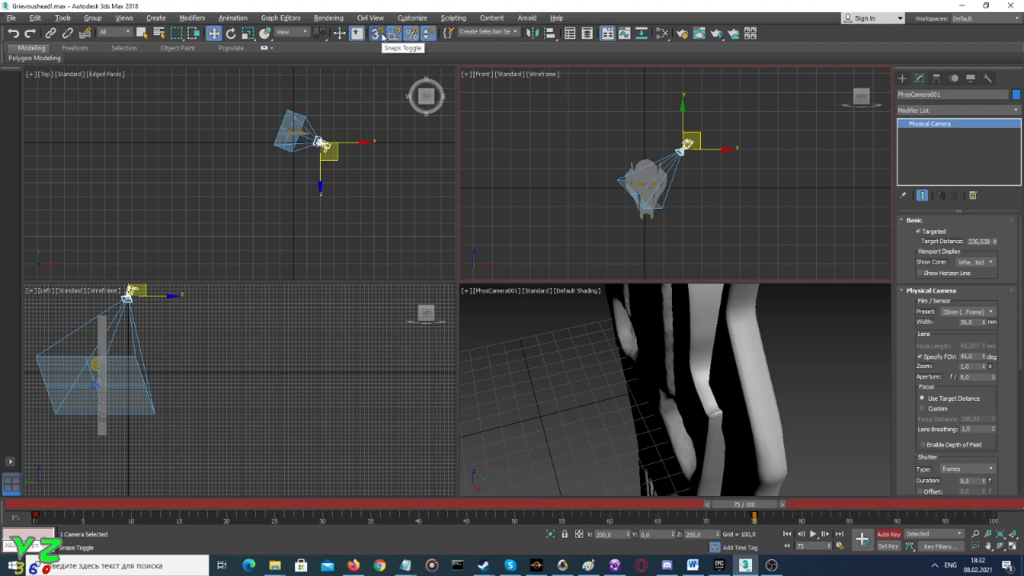
# Move the camera in the Top viewport to about X 393, Y -483, obliquely in front of the head's other side, and deselect it
pyautogui.click(336, 155)
pyautogui.moveTo(334, 129); pyautogui.dragTo(361, 194)
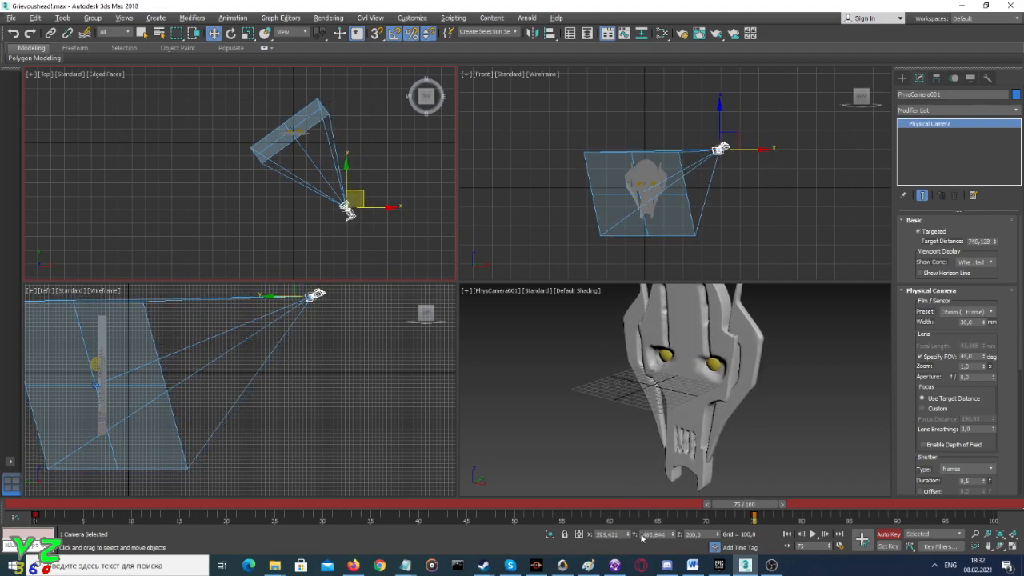
pyautogui.click(608, 533)
pyautogui.click(662, 533)
pyautogui.click(391, 232)
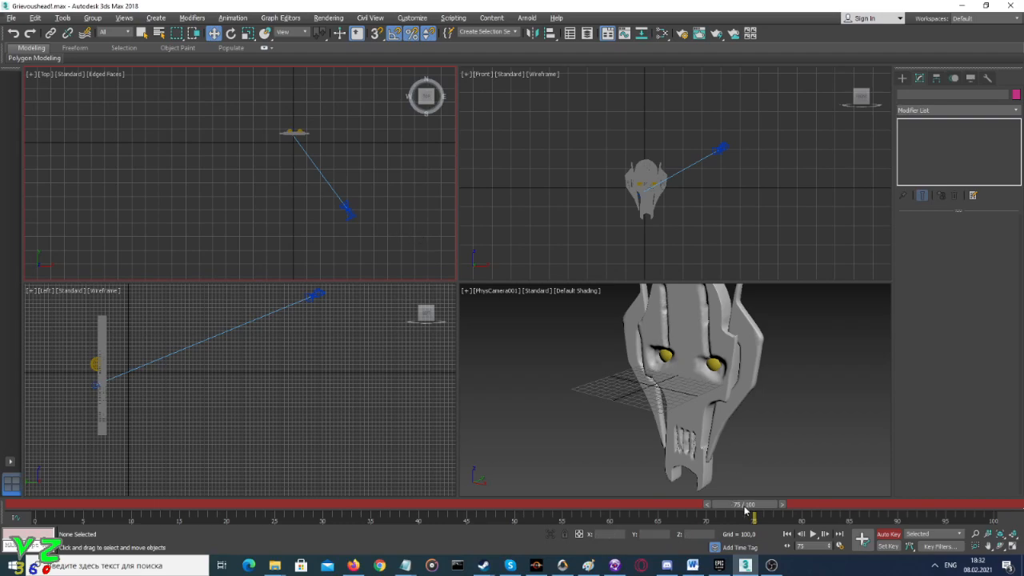
# Scrub the timeline to preview the camera movement, and return the animation to frame 0
pyautogui.moveTo(744, 509); pyautogui.dragTo(838, 430)
pyautogui.press('w')
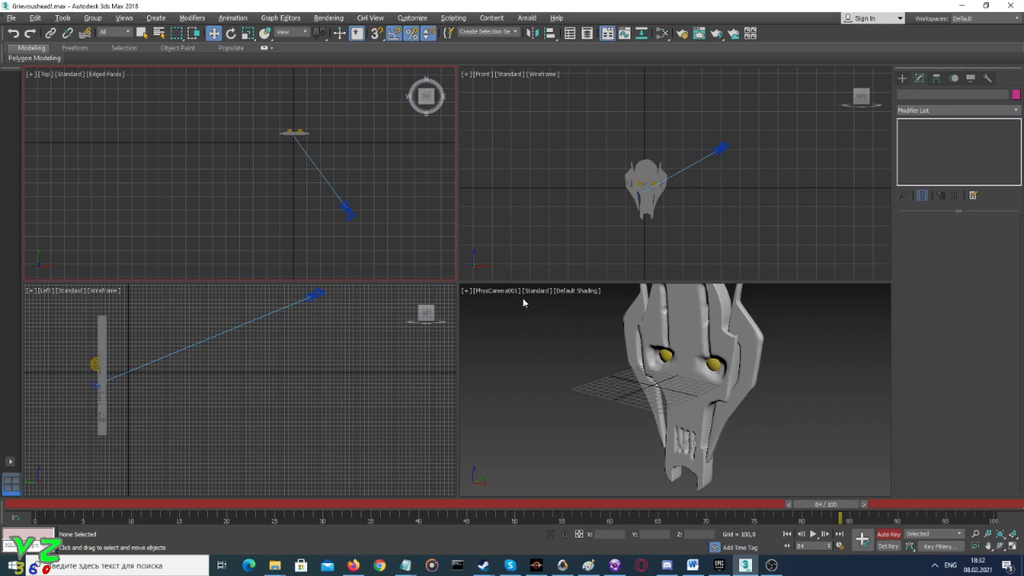
pyautogui.moveTo(828, 500); pyautogui.dragTo(2, 370)
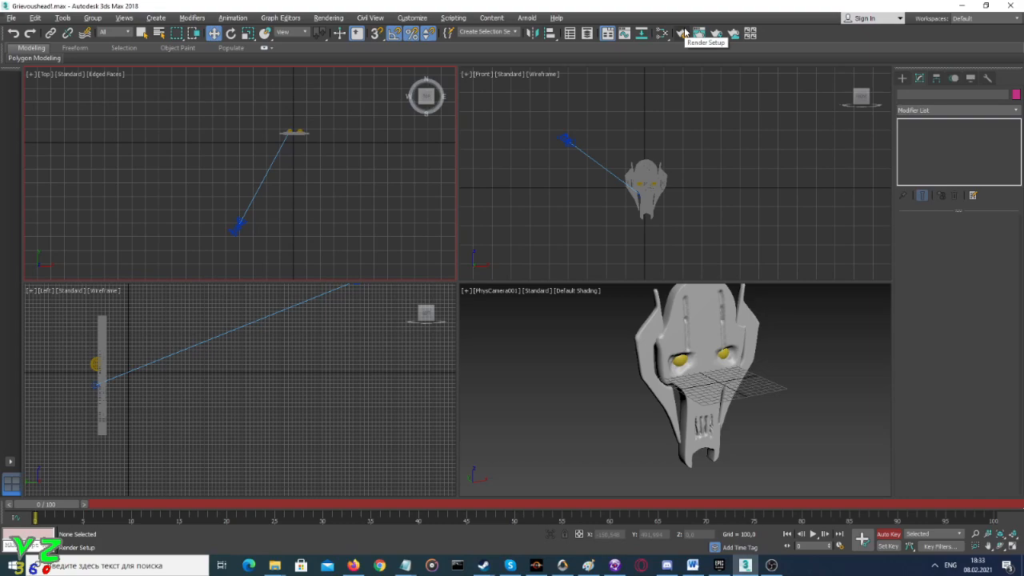
# Open Render Setup and set the time output to the active time segment, 0 to 100
pyautogui.click(682, 33)
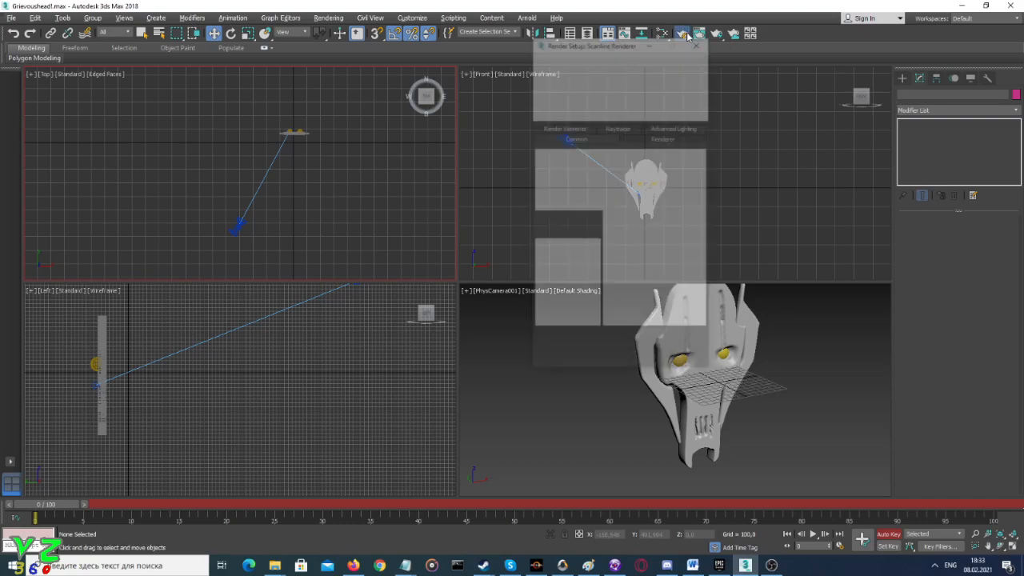
pyautogui.moveTo(628, 46); pyautogui.dragTo(631, 58)
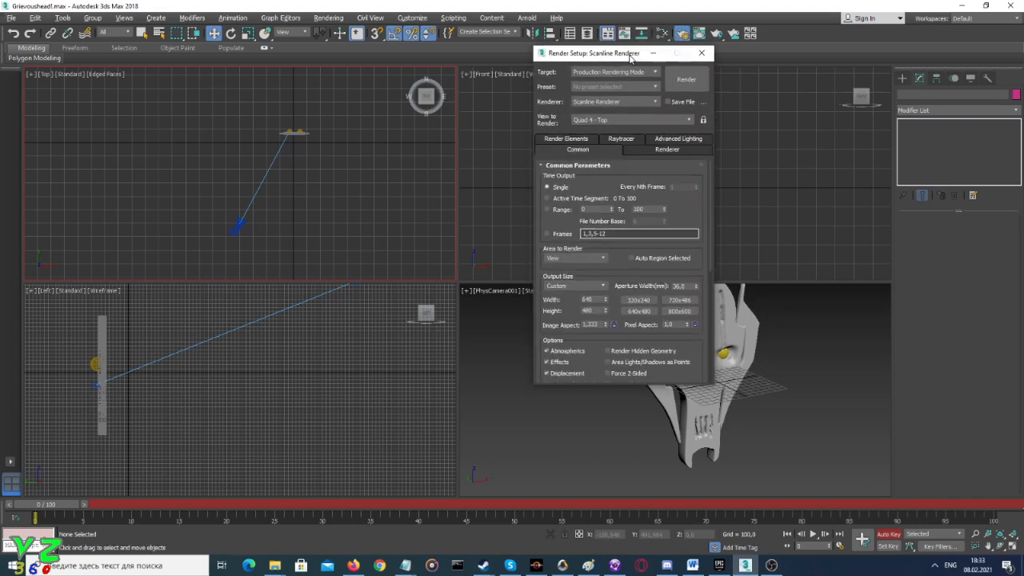
pyautogui.click(660, 4)
pyautogui.moveTo(711, 176)
pyautogui.mouseDown()
pyautogui.moveTo(709, 186)
pyautogui.moveTo(711, 172)
pyautogui.mouseUp()
pyautogui.click(570, 200)
# Set the render output to an AVI file named GRV in the Grivus folder, with file saving enabled
pyautogui.moveTo(713, 189); pyautogui.dragTo(724, 309)
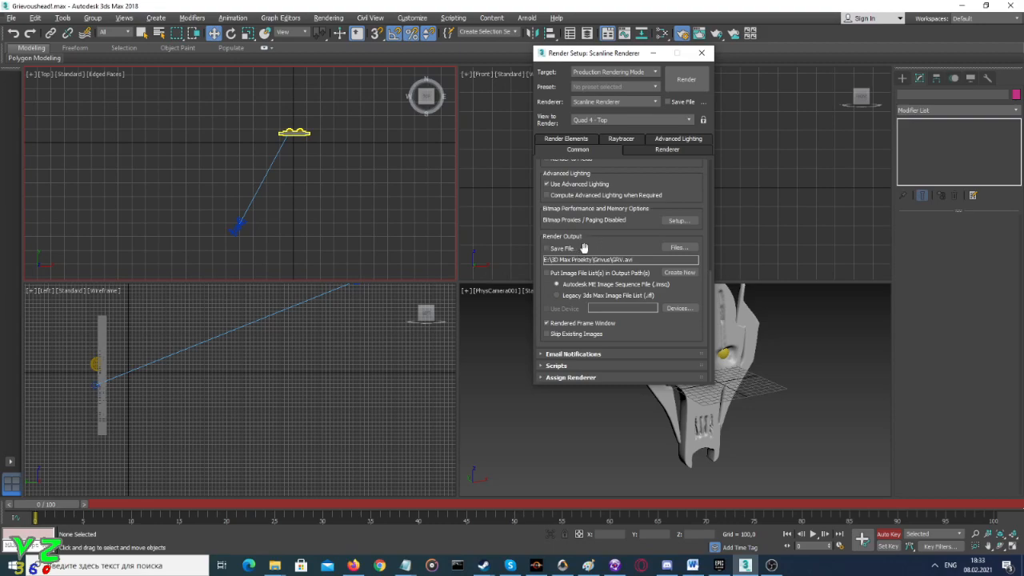
pyautogui.click(674, 248)
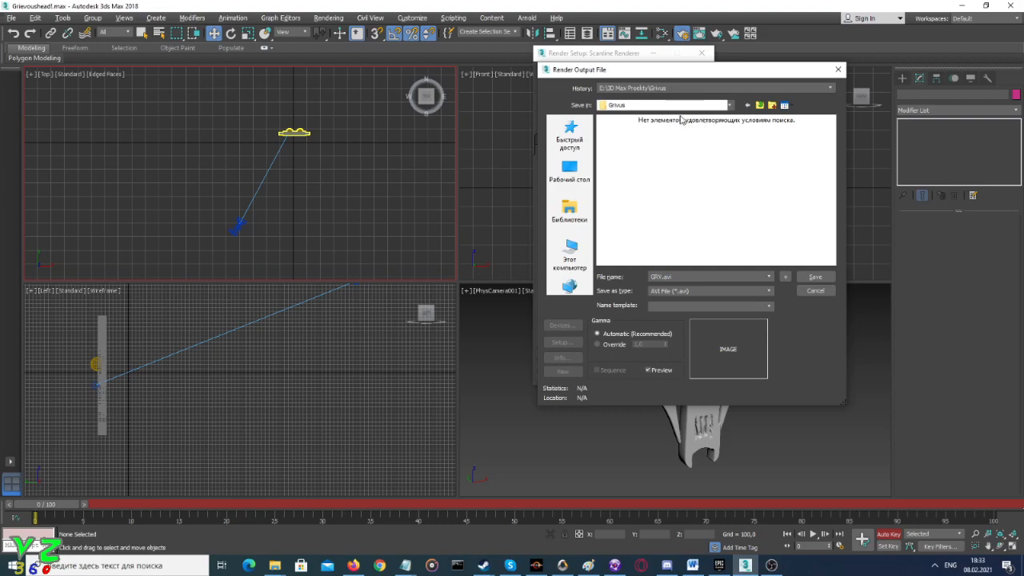
pyautogui.click(692, 276)
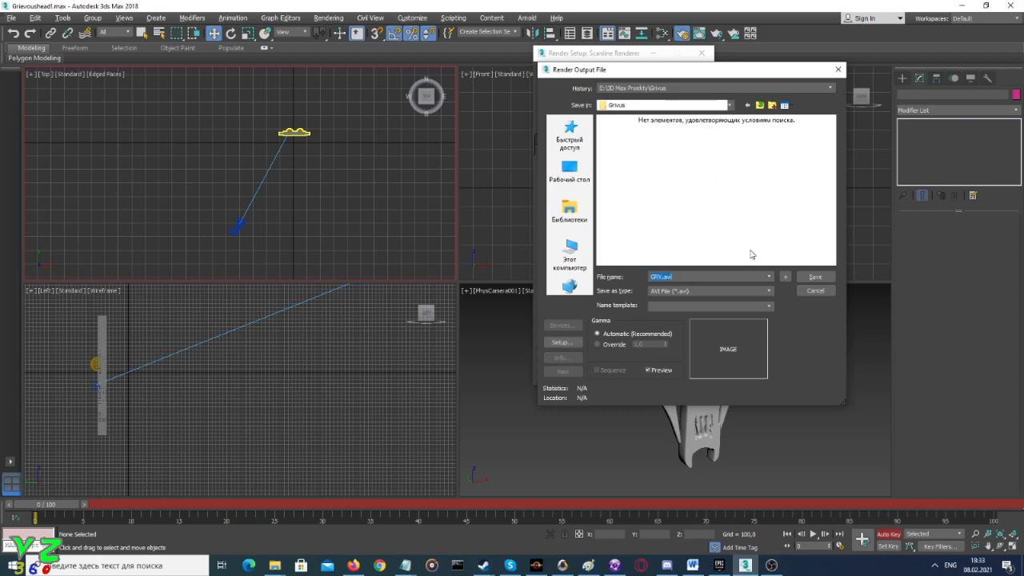
pyautogui.write('GR')
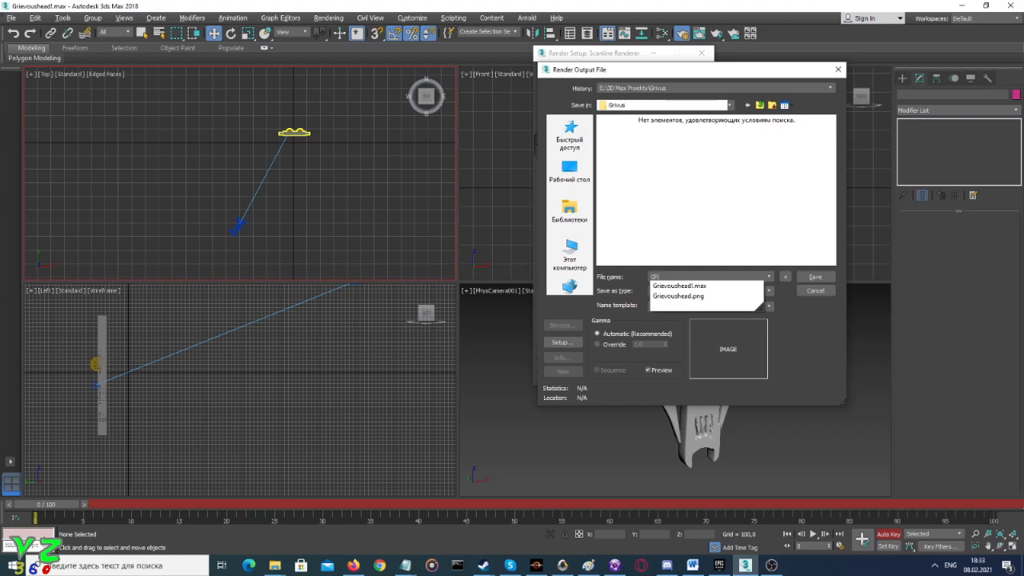
pyautogui.write('A')
pyautogui.press('BackSpace')
pyautogui.write('IV')
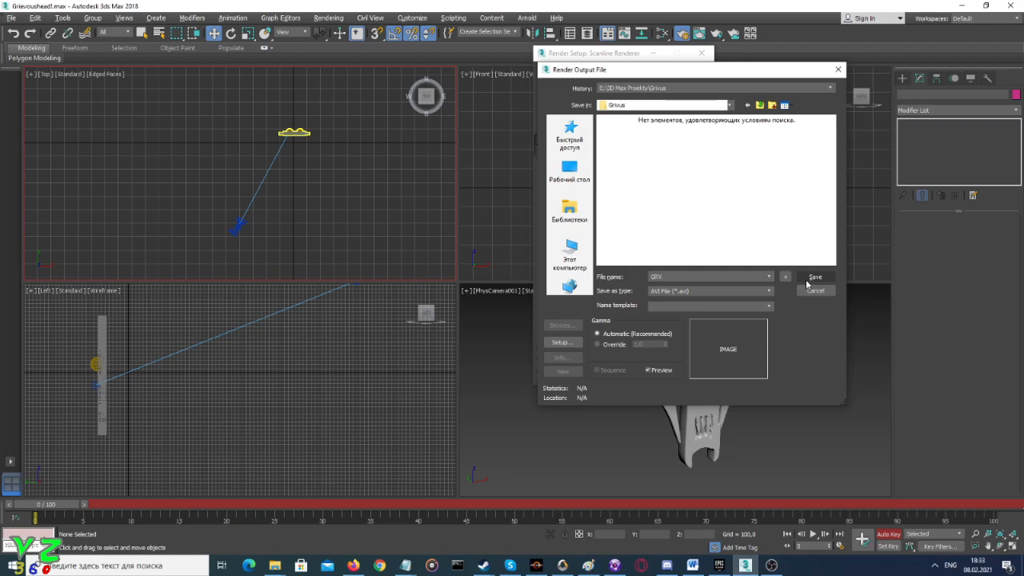
pyautogui.click(766, 292)
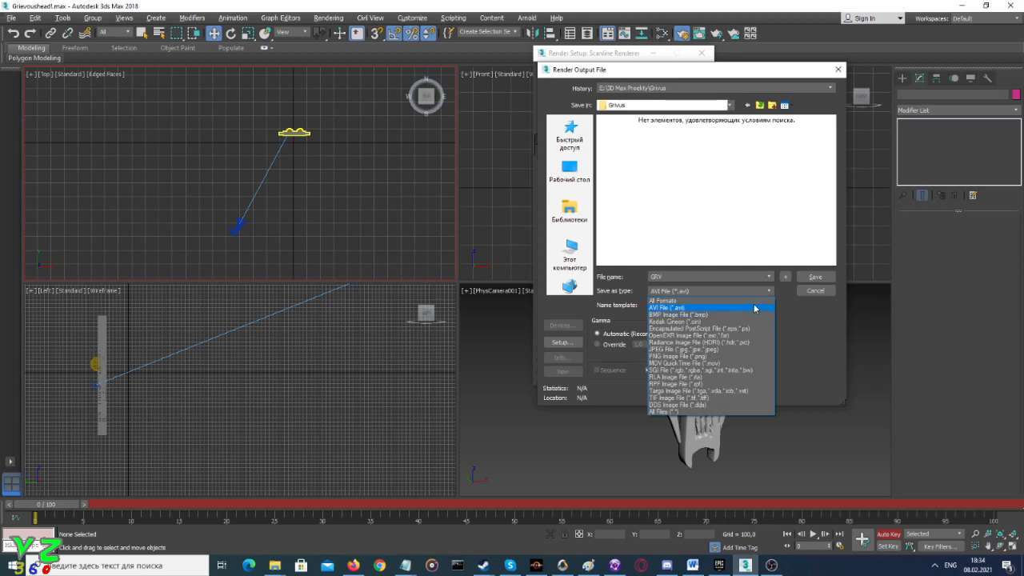
pyautogui.click(755, 308)
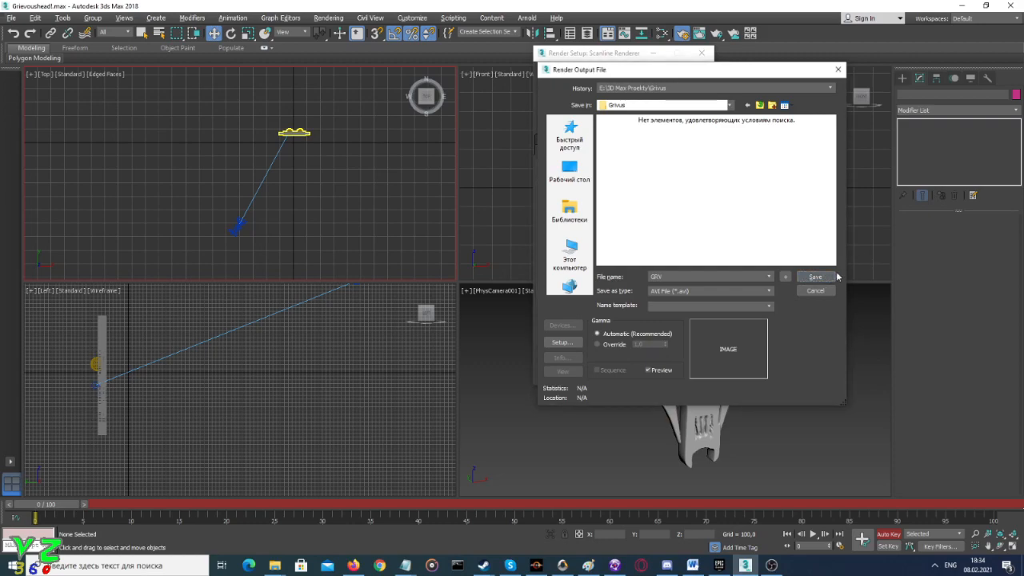
pyautogui.click(829, 277)
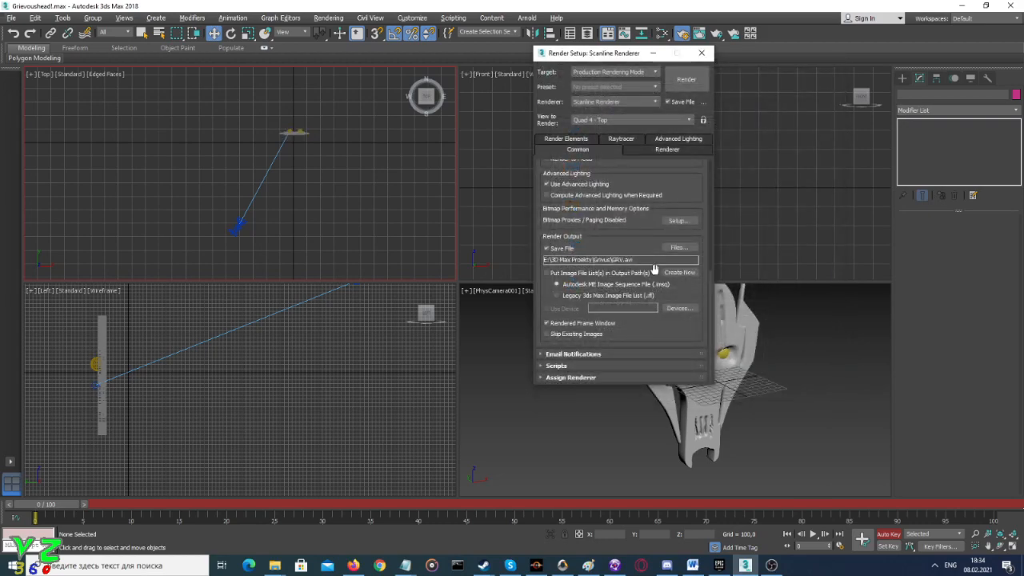
pyautogui.click(547, 249)
pyautogui.moveTo(712, 288); pyautogui.dragTo(718, 160)
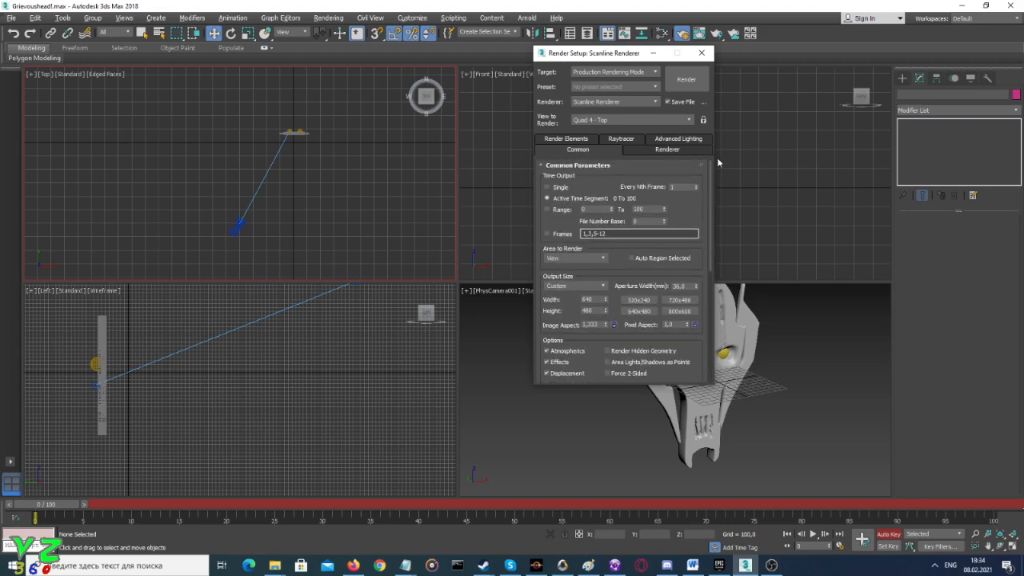
pyautogui.click(686, 80)
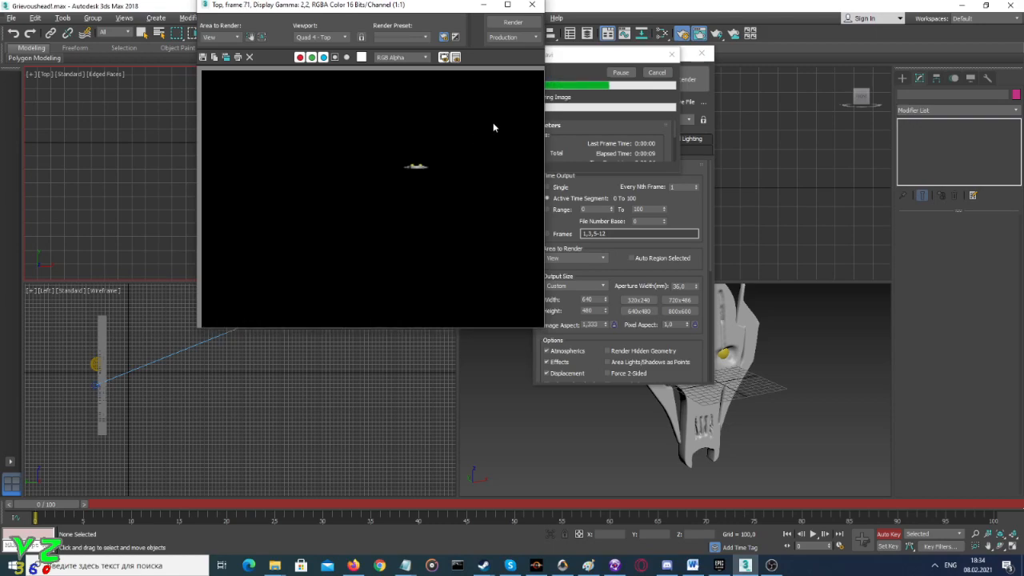
pyautogui.click(657, 72)
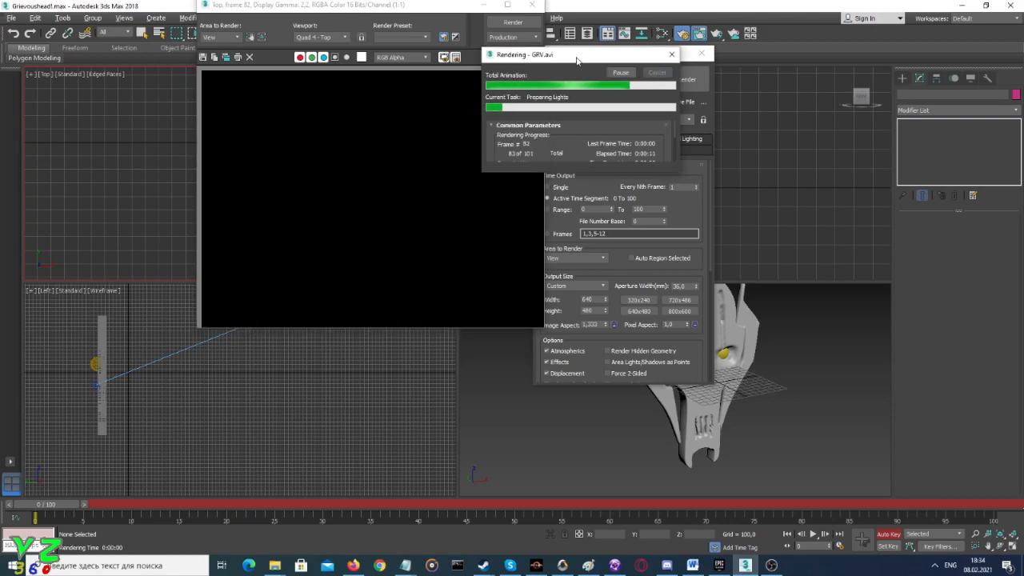
pyautogui.click(532, 5)
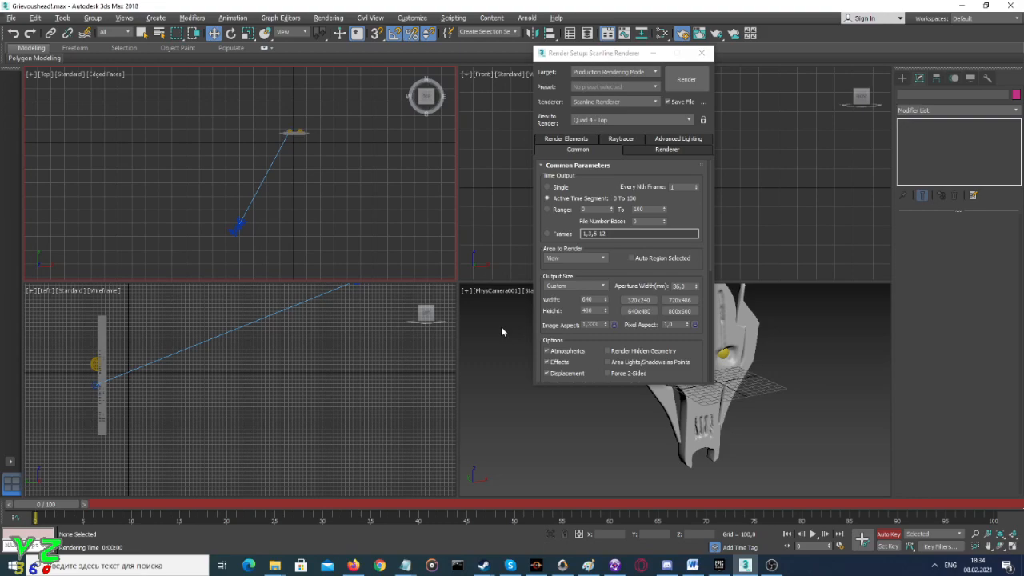
# Render the animation from the PhysCamera001 viewport, overwriting GRV.avi, and close the rendered frame window
pyautogui.click(502, 329)
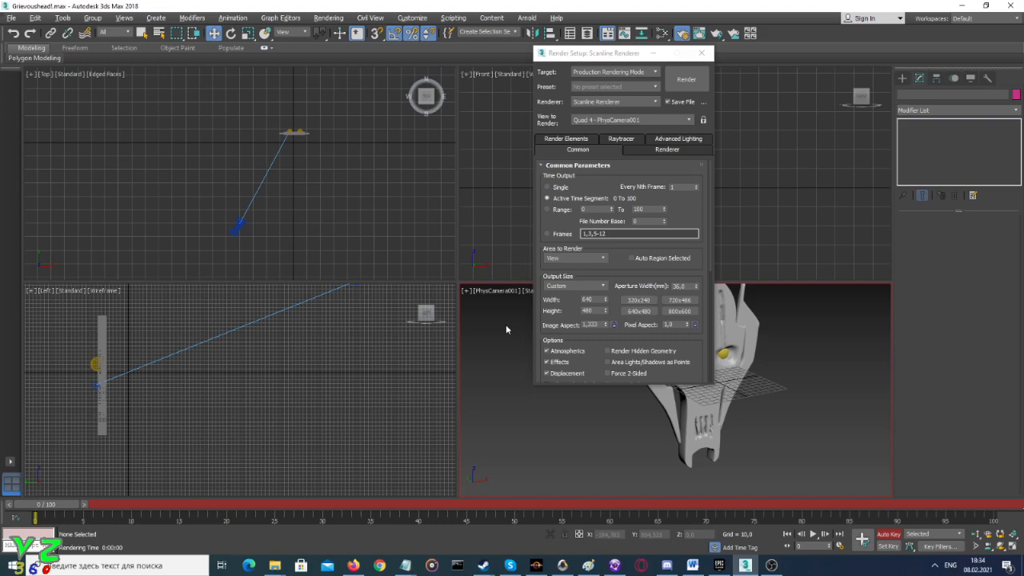
pyautogui.click(680, 85)
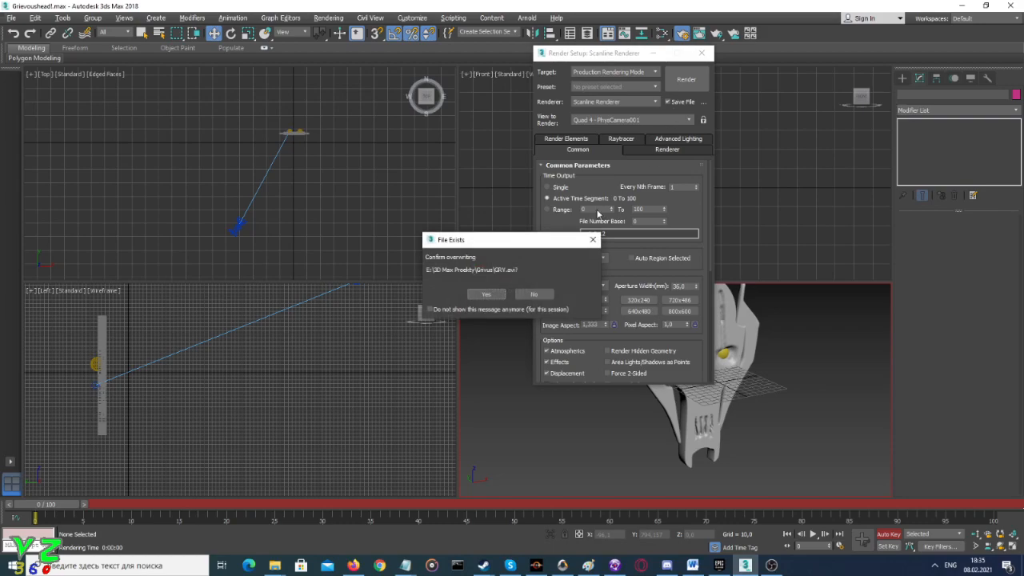
pyautogui.click(484, 295)
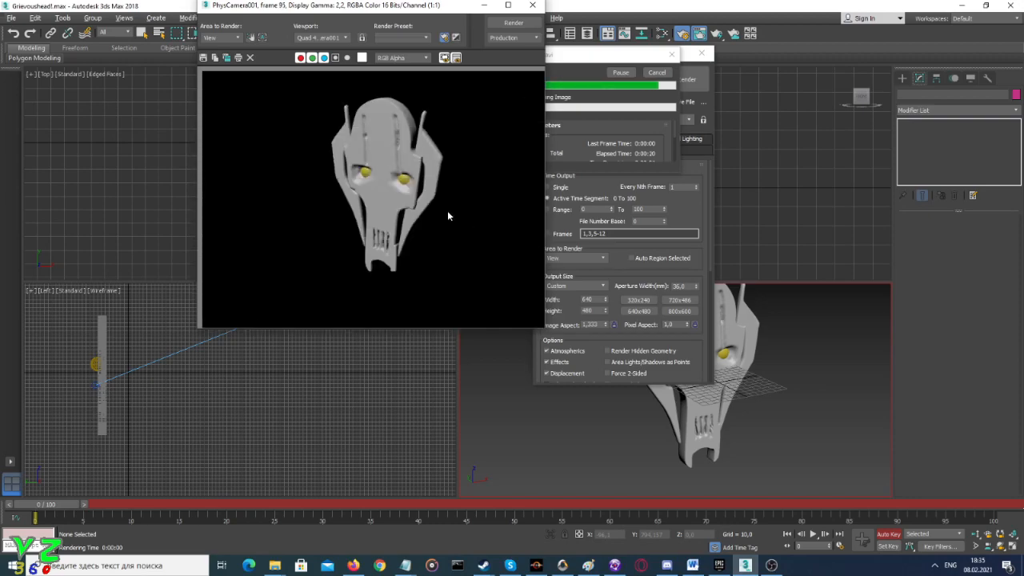
pyautogui.click(534, 6)
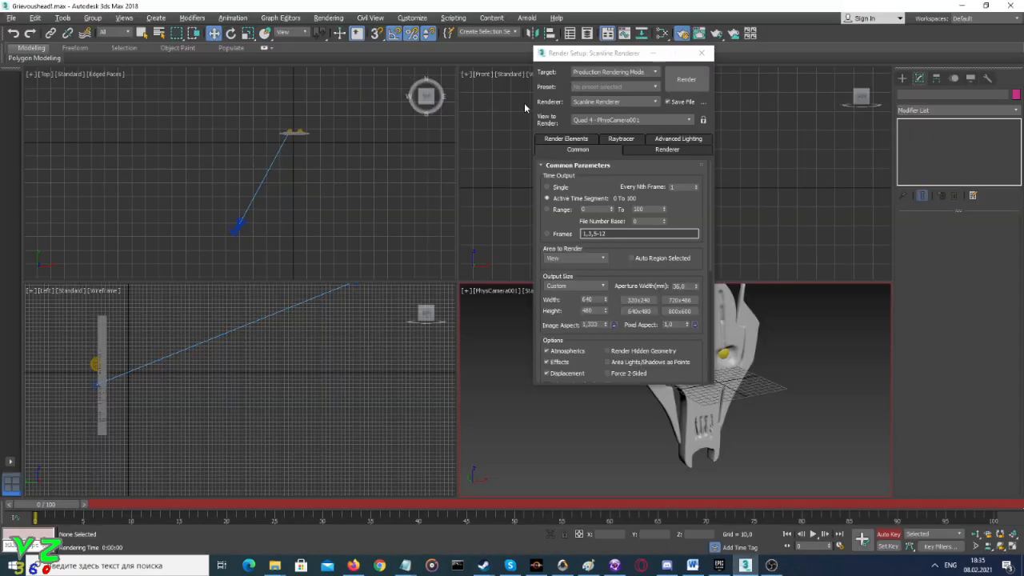
# Switch to the Grivus folder in File Explorer and play the rendered GRV.avi video
pyautogui.click(276, 565)
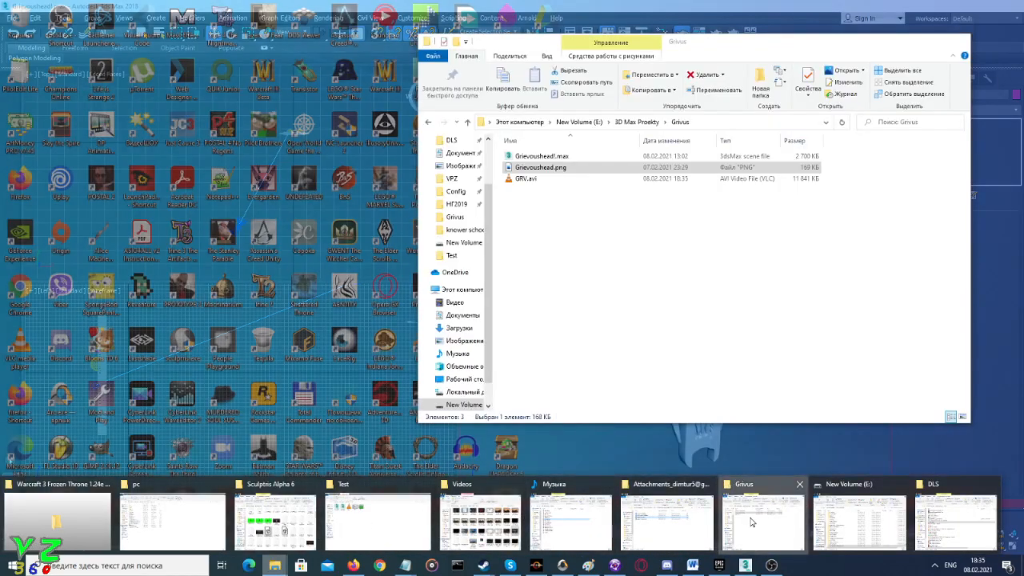
pyautogui.click(756, 521)
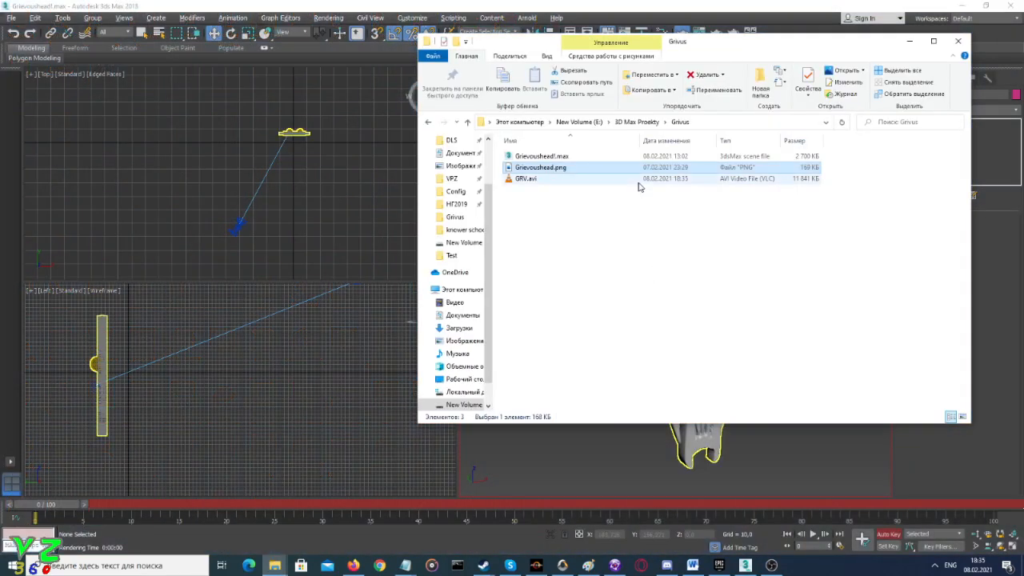
pyautogui.doubleClick(640, 180)
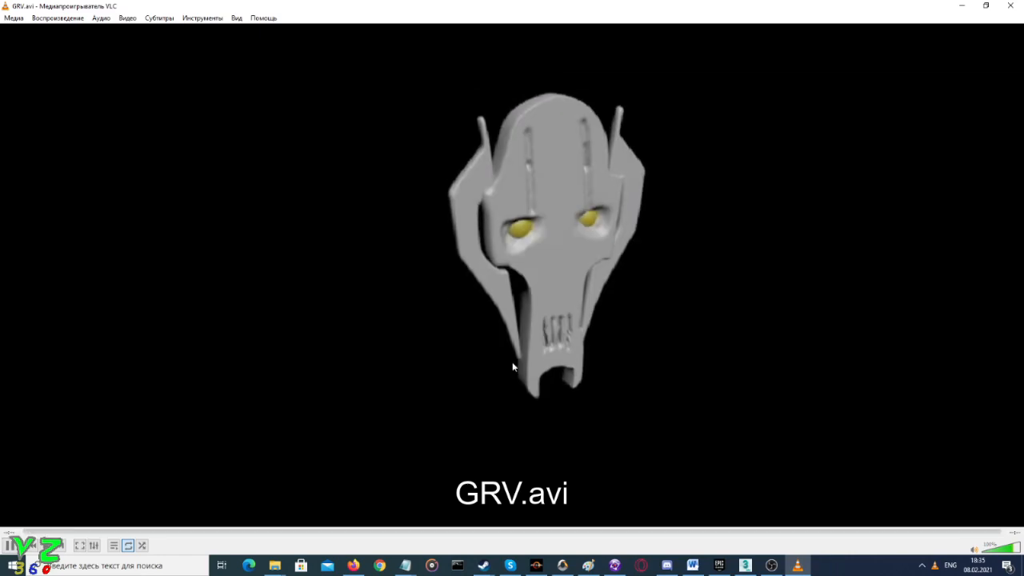
# Close the GRV.avi video, return to 3ds Max and close the Render Setup dialog
pyautogui.hotkey('alt', 'F4')
pyautogui.click(745, 27)
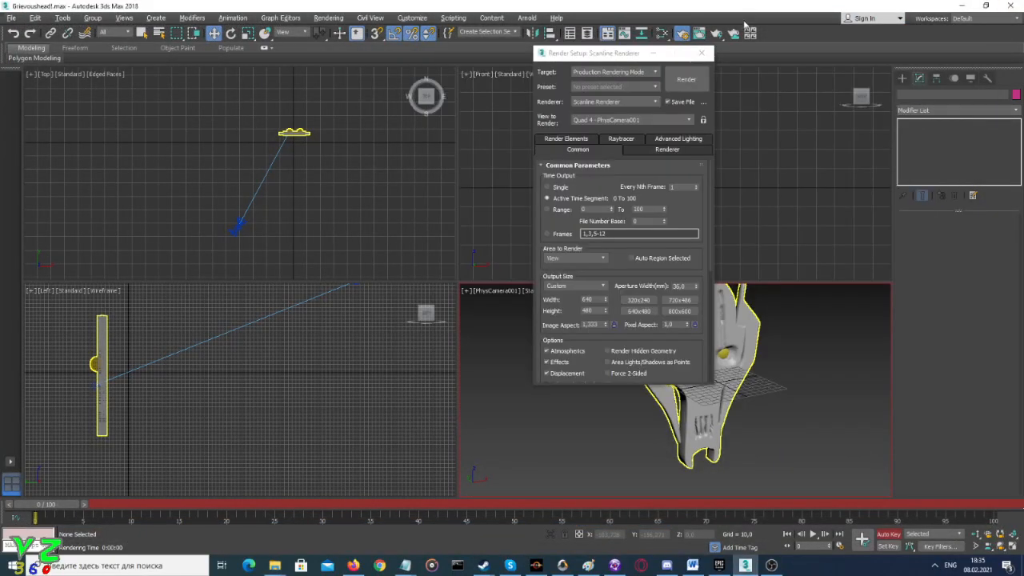
pyautogui.click(704, 53)
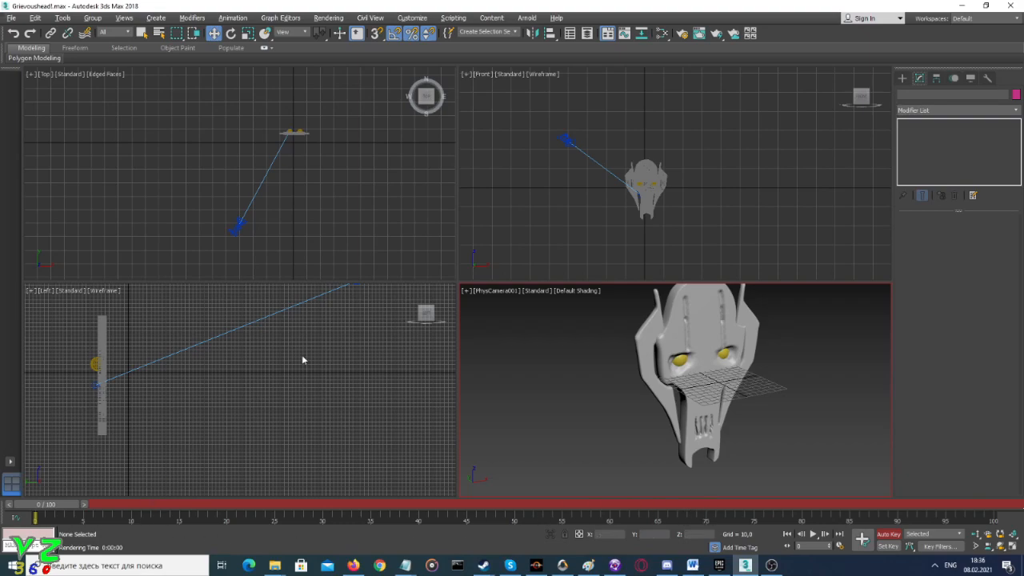
# Select the physical camera and, at frame 75, move it farther around the head's side in the Top view, to about X 646, Y -249
pyautogui.click(238, 226)
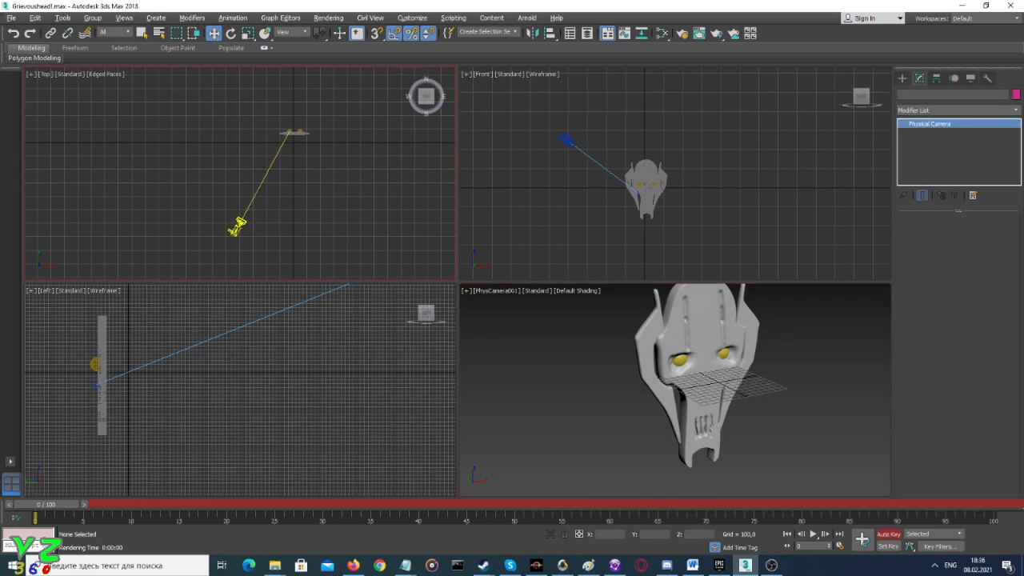
pyautogui.click(754, 511)
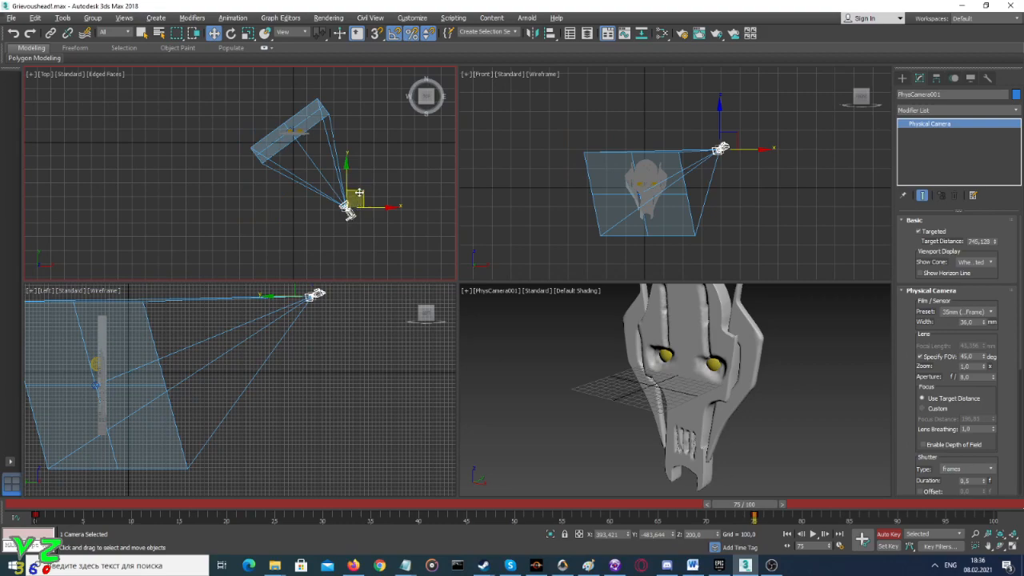
pyautogui.moveTo(360, 192); pyautogui.dragTo(393, 163)
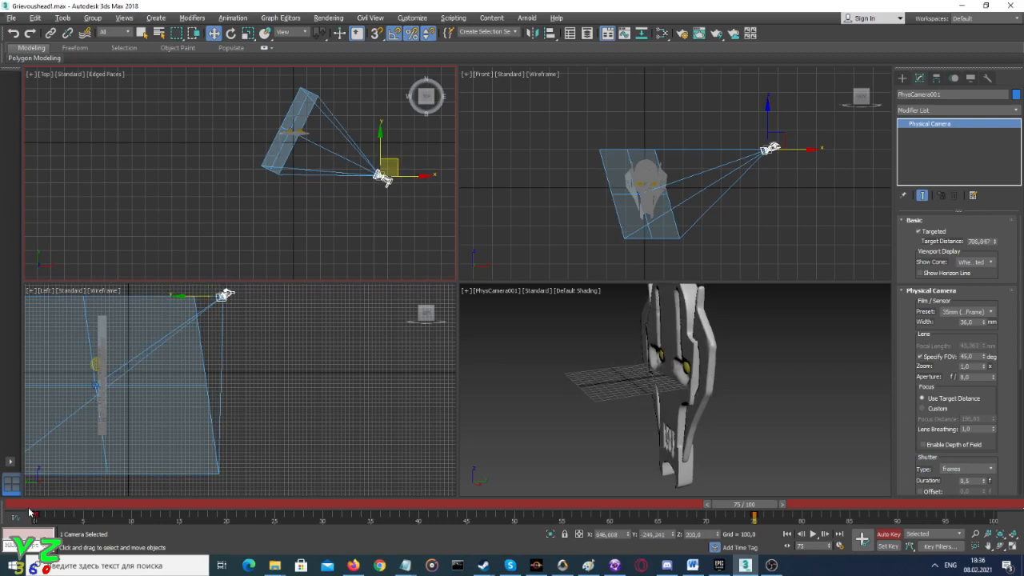
# At frame 0, move the camera out to the head's opposite side, about X -1065, Y -336, and scrub to frame 75
pyautogui.click(37, 507)
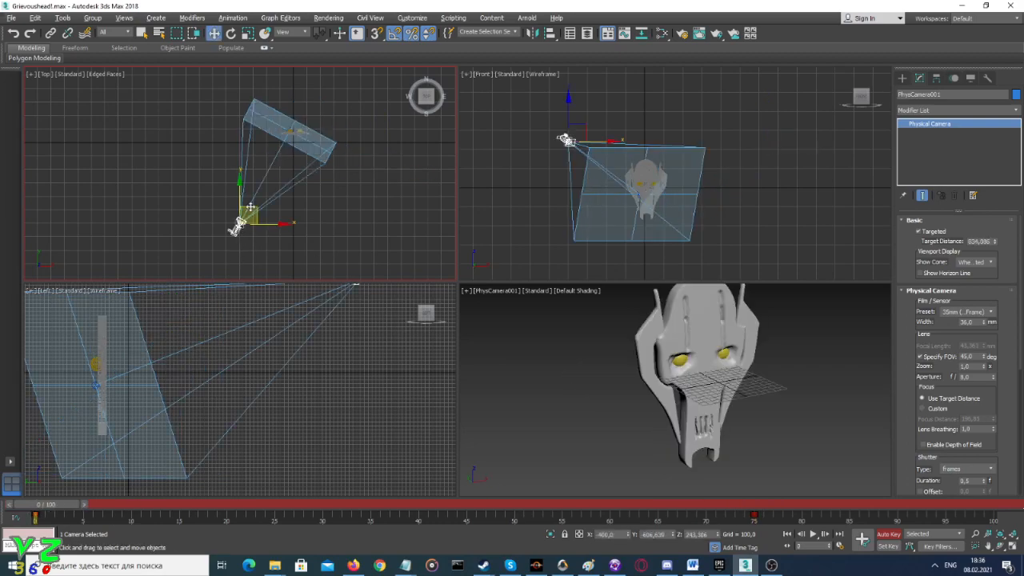
pyautogui.moveTo(252, 207); pyautogui.dragTo(161, 171)
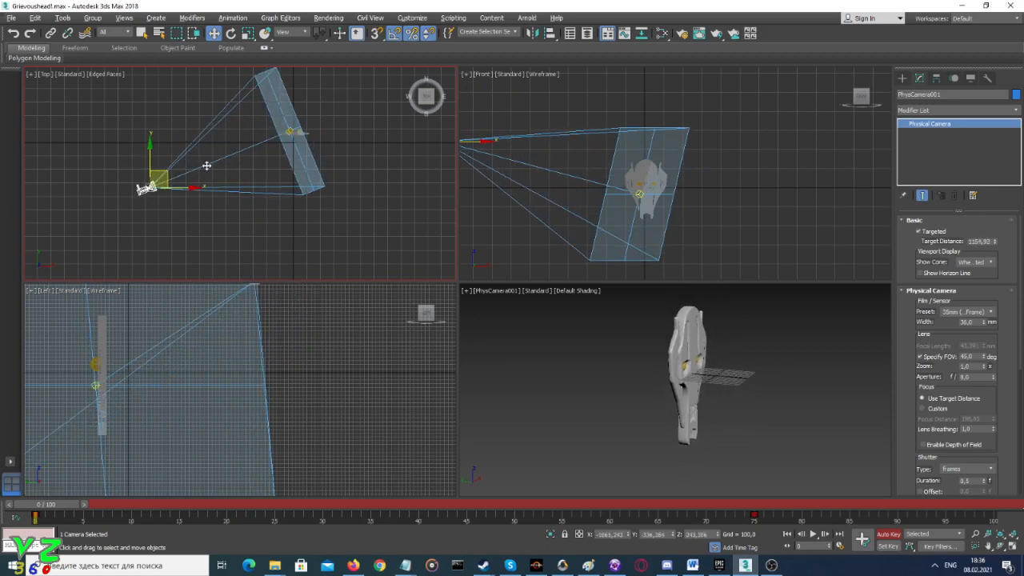
pyautogui.moveTo(46, 506); pyautogui.dragTo(752, 465)
pyautogui.press('w')
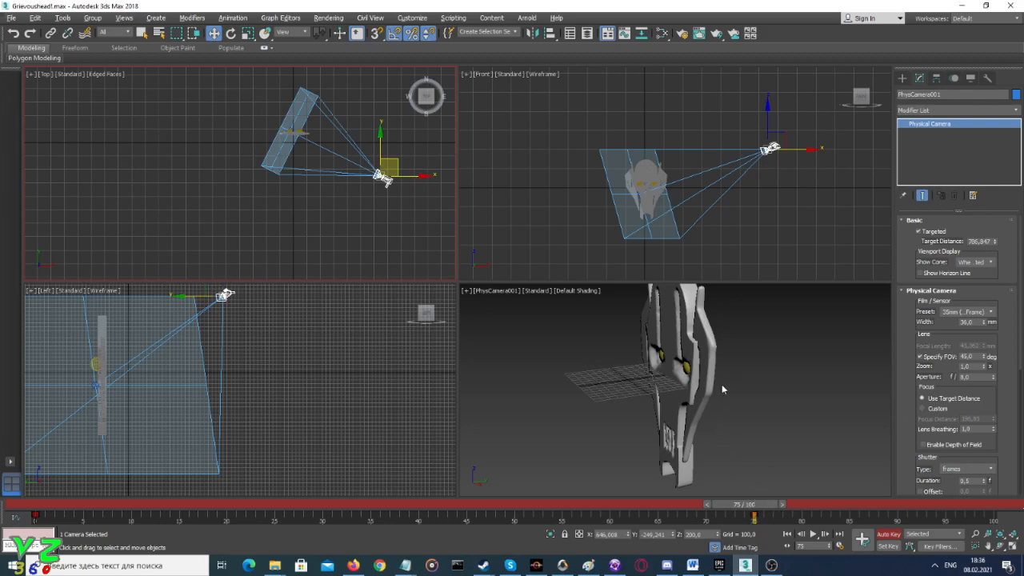
# Turn off Auto Key and return the animation to frame 0
pyautogui.click(886, 535)
pyautogui.moveTo(764, 505); pyautogui.dragTo(56, 504)
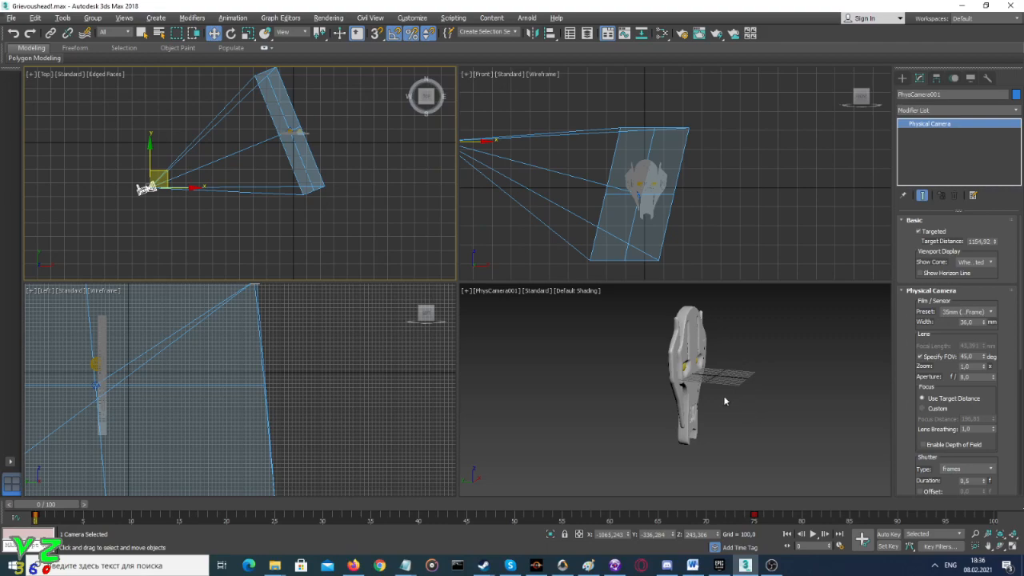
# Switch the camera viewport to Perspective, view the head from another angle, and restore the PhysCamera001 view
pyautogui.rightClick(653, 366)
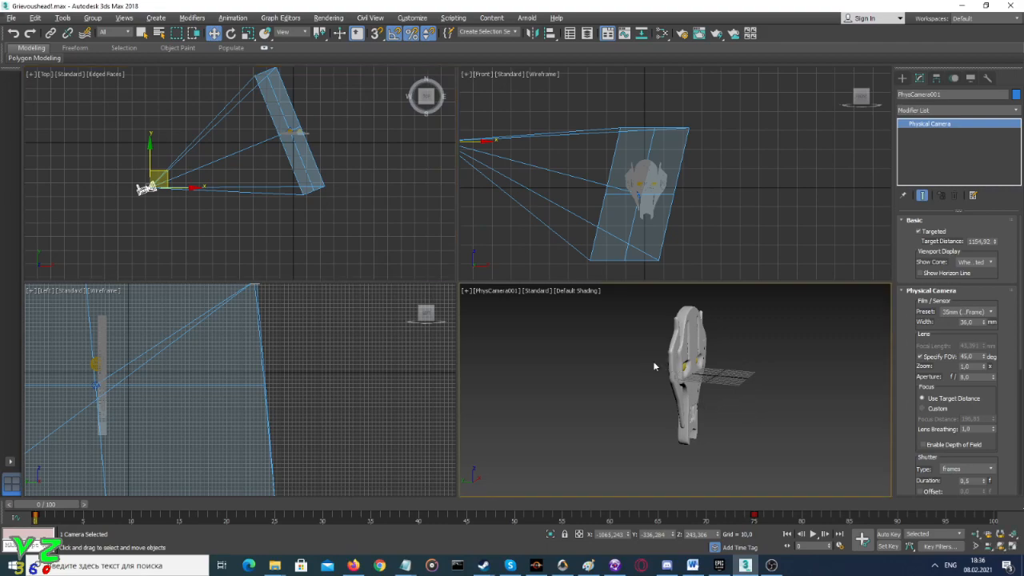
pyautogui.click(515, 291)
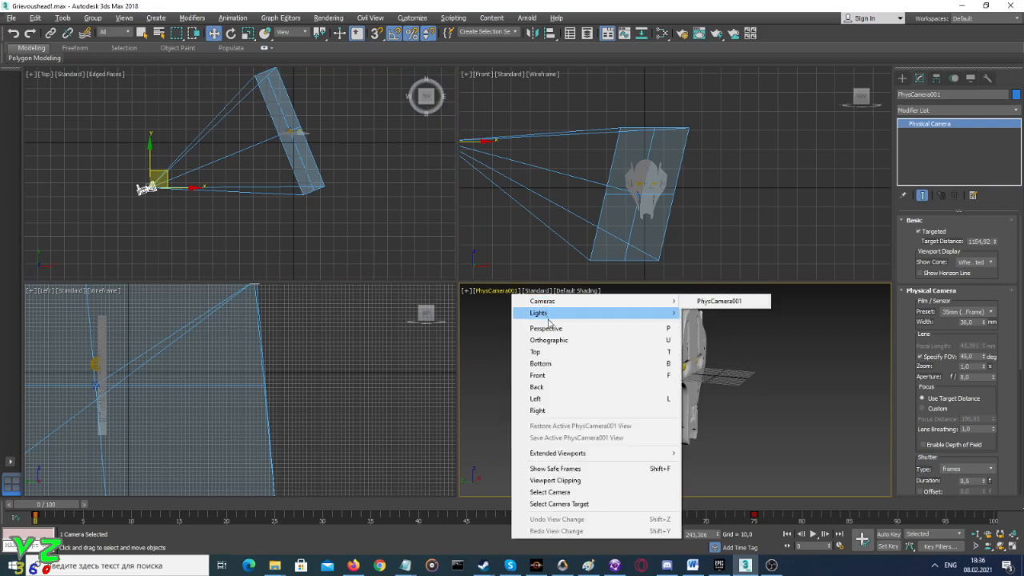
pyautogui.click(550, 328)
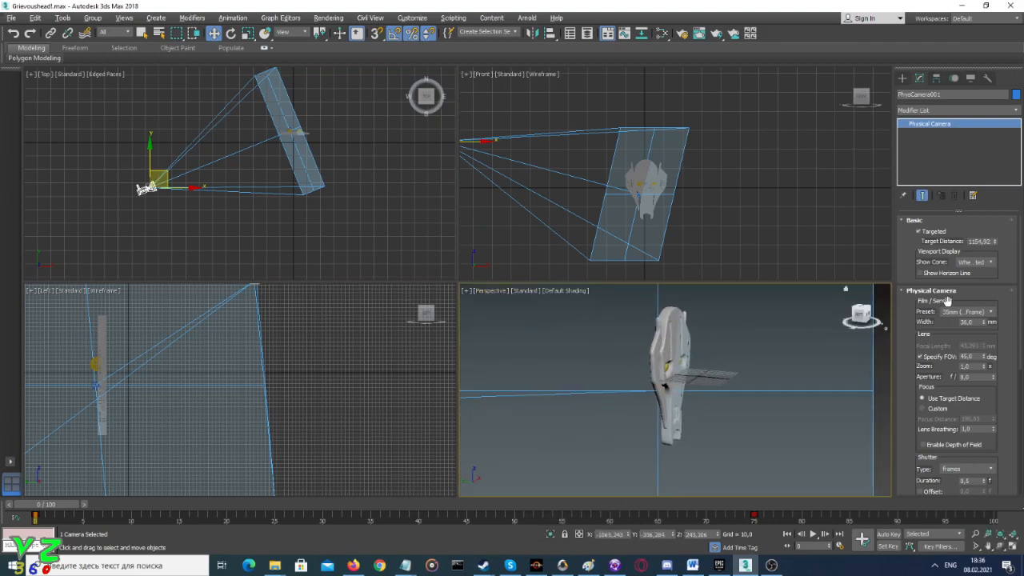
pyautogui.click(870, 321)
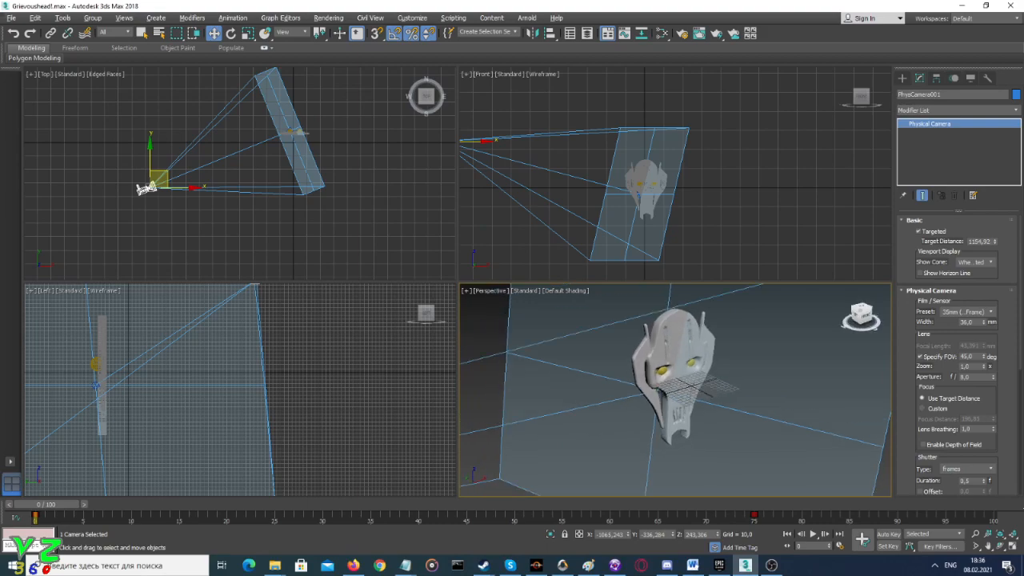
pyautogui.keyDown('alt'); pyautogui.moveTo(800, 360); pyautogui.dragTo(765, 382, button='middle'); pyautogui.keyUp('alt')
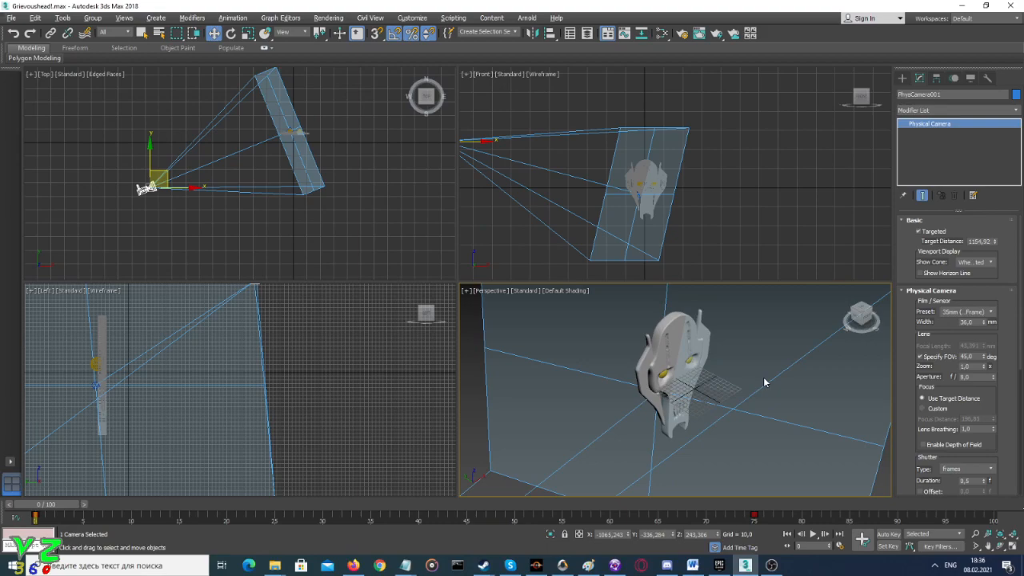
pyautogui.press('c')
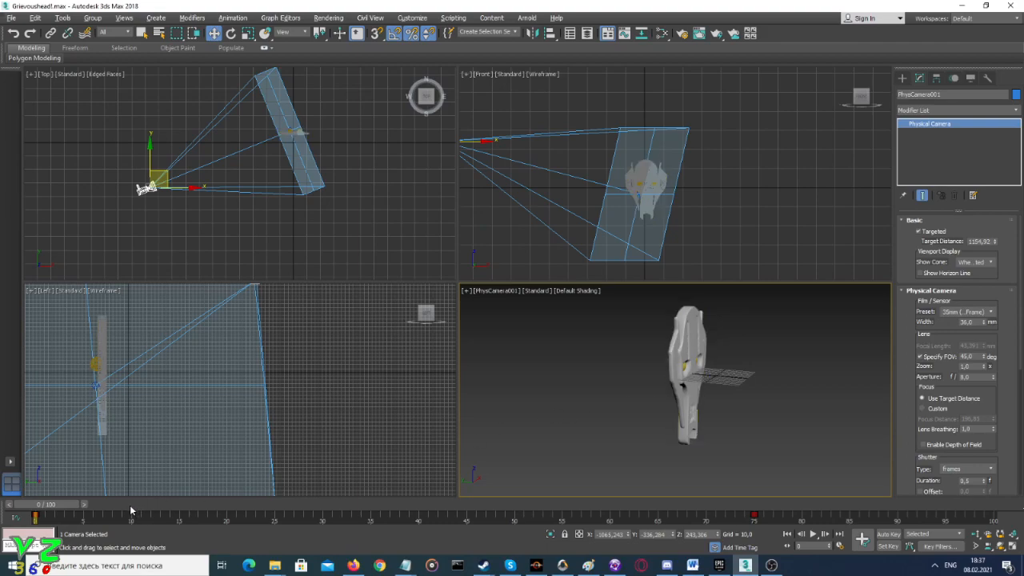
# Compare the camera's position and view of the head at frames 0 and 75
pyautogui.moveTo(241, 190)
pyautogui.mouseDown(button='middle')
pyautogui.moveTo(261, 197)
pyautogui.moveTo(260, 186)
pyautogui.mouseUp(button='middle')
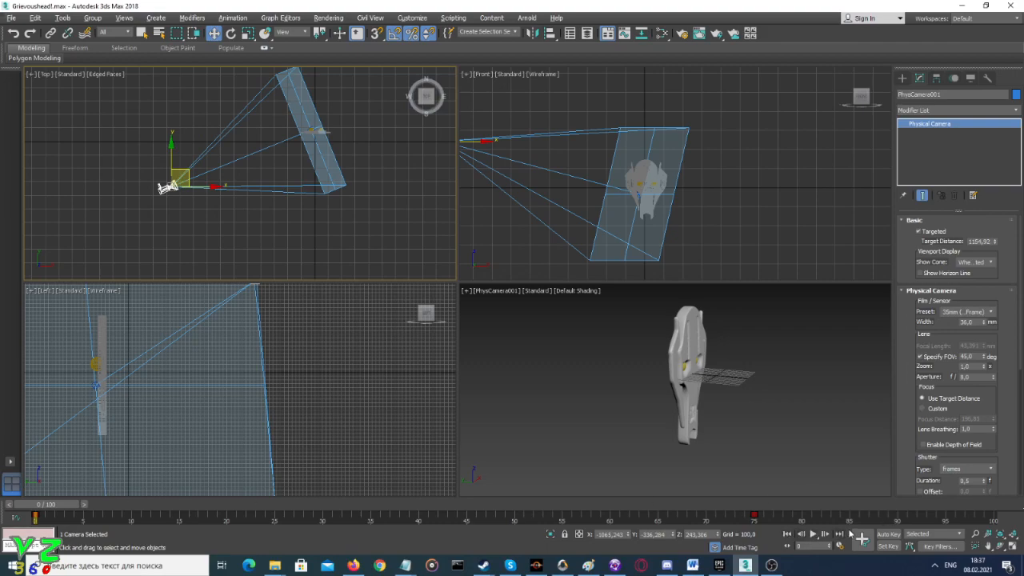
pyautogui.click(758, 507)
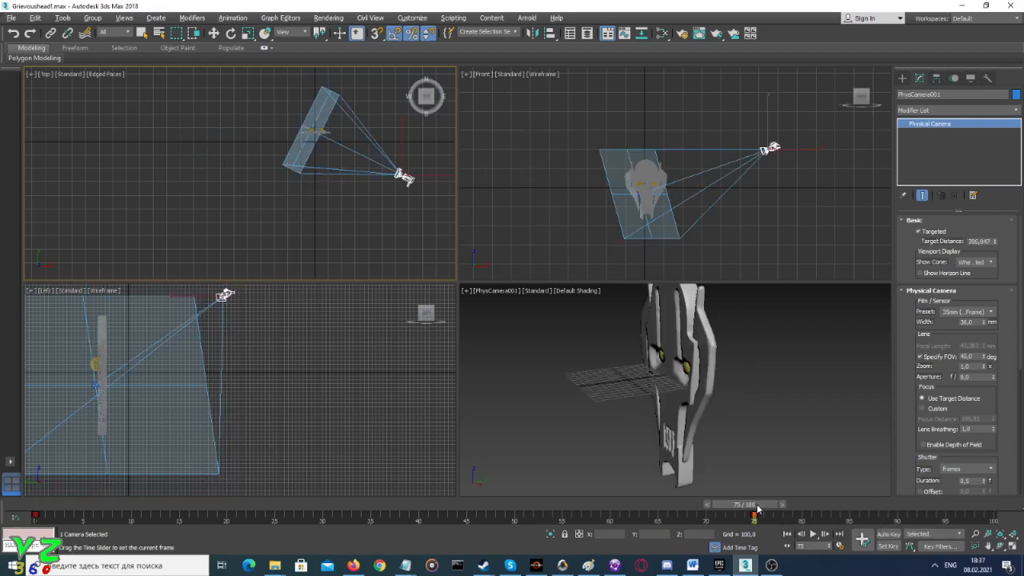
pyautogui.press('w')
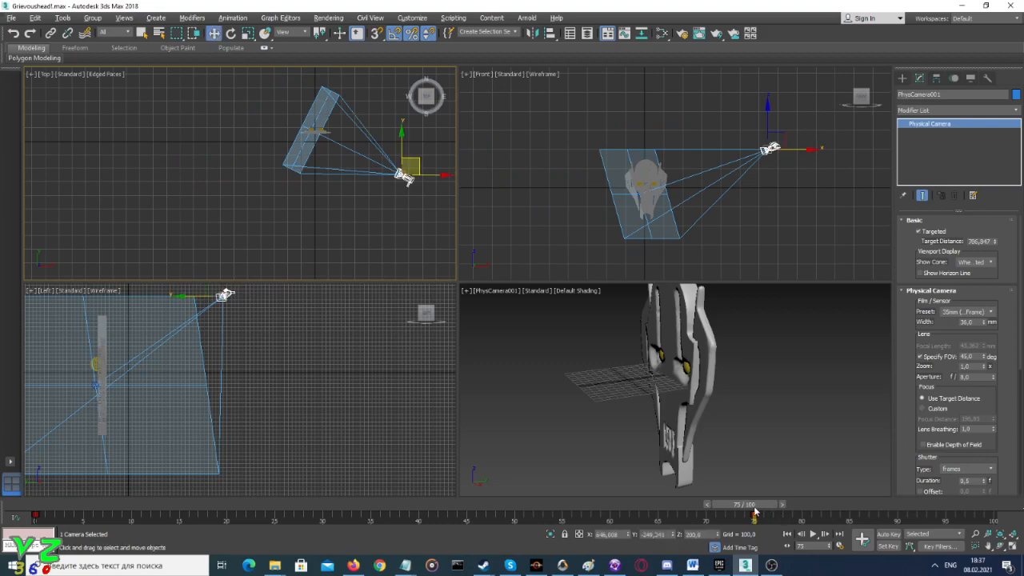
pyautogui.moveTo(770, 510); pyautogui.dragTo(2, 481)
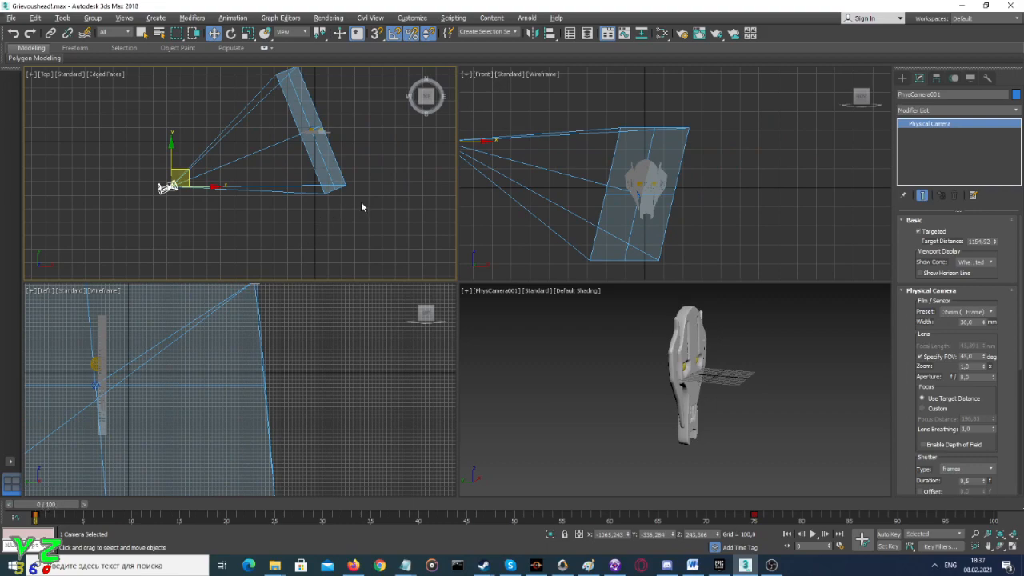
pyautogui.click(708, 348)
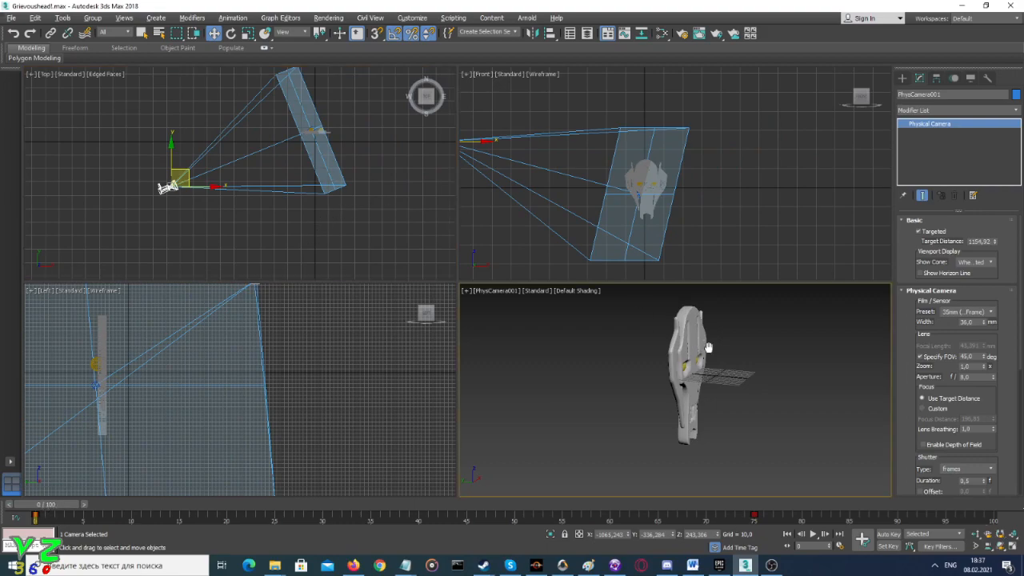
pyautogui.click(754, 512)
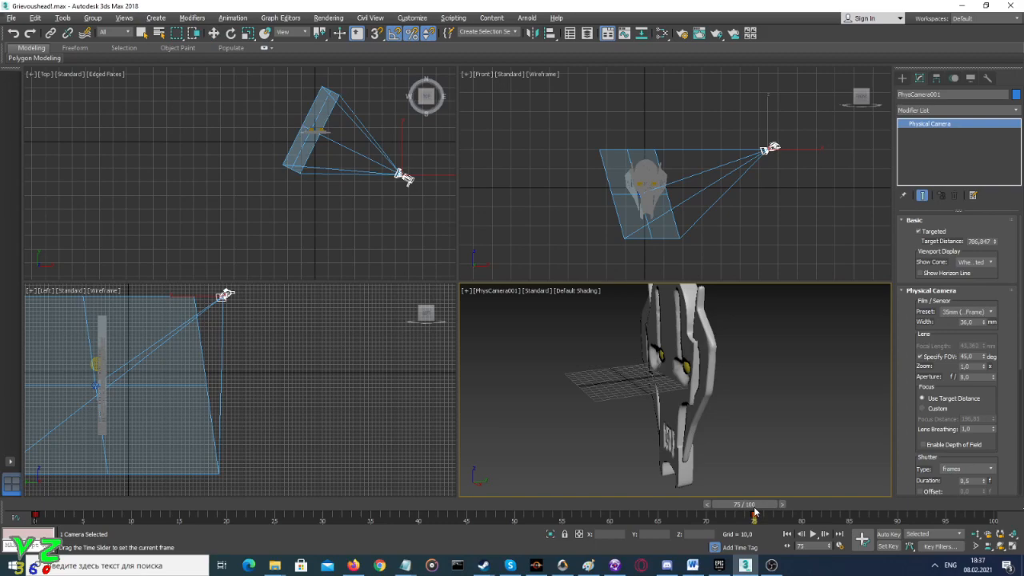
pyautogui.press('w')
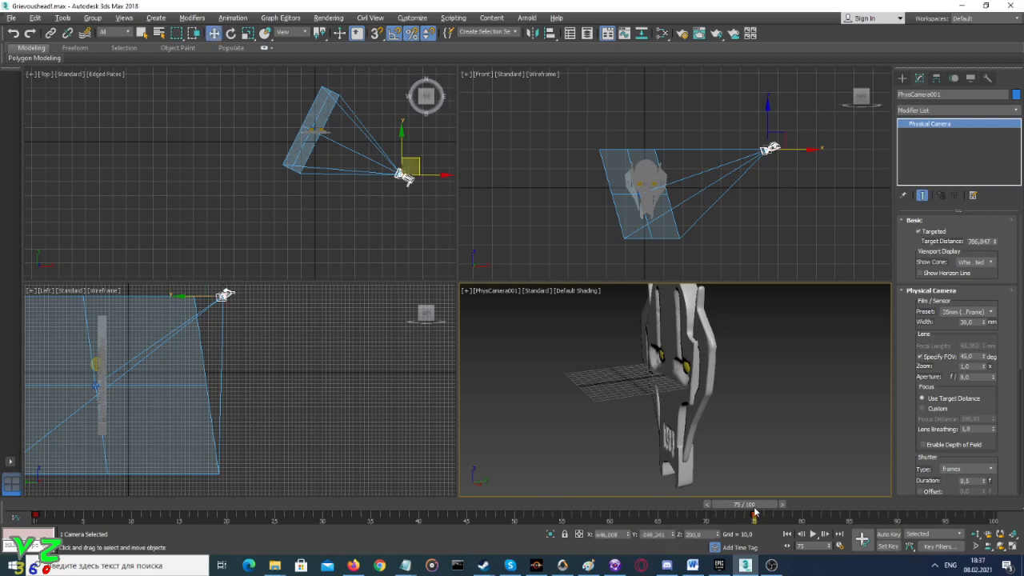
# Scrub back and forth through the camera animation, deselect the camera and return to frame 0
pyautogui.click(693, 380)
pyautogui.moveTo(745, 505); pyautogui.dragTo(464, 505)
pyautogui.moveTo(439, 461); pyautogui.dragTo(759, 489)
pyautogui.press('w')
pyautogui.press('w')
pyautogui.click(791, 427)
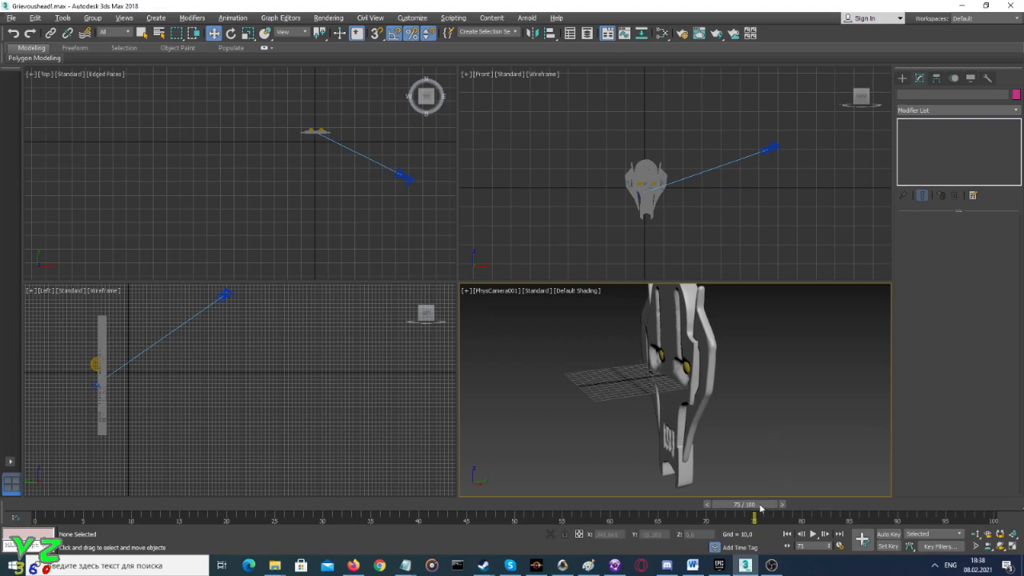
pyautogui.moveTo(761, 509); pyautogui.dragTo(3, 505)
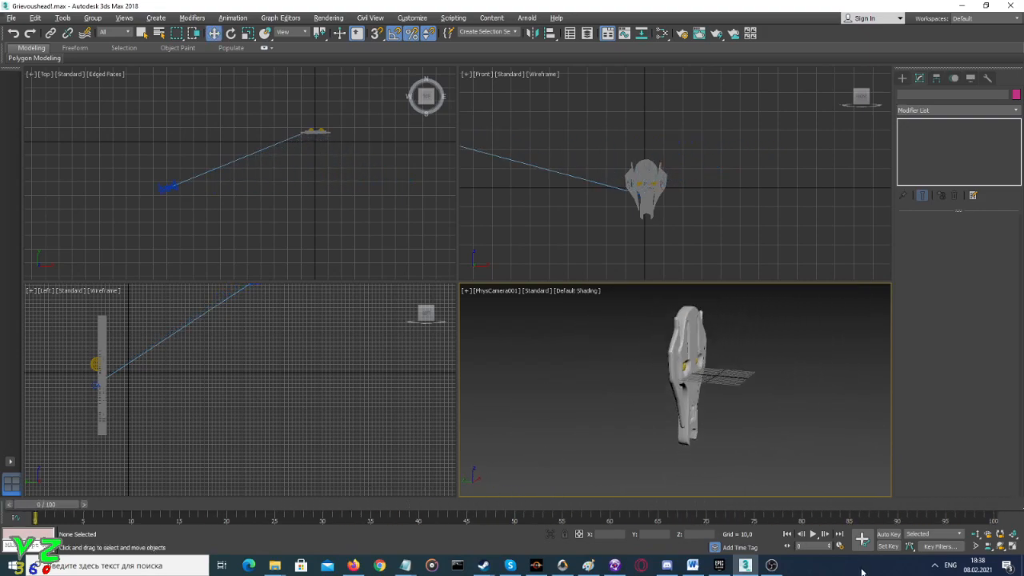